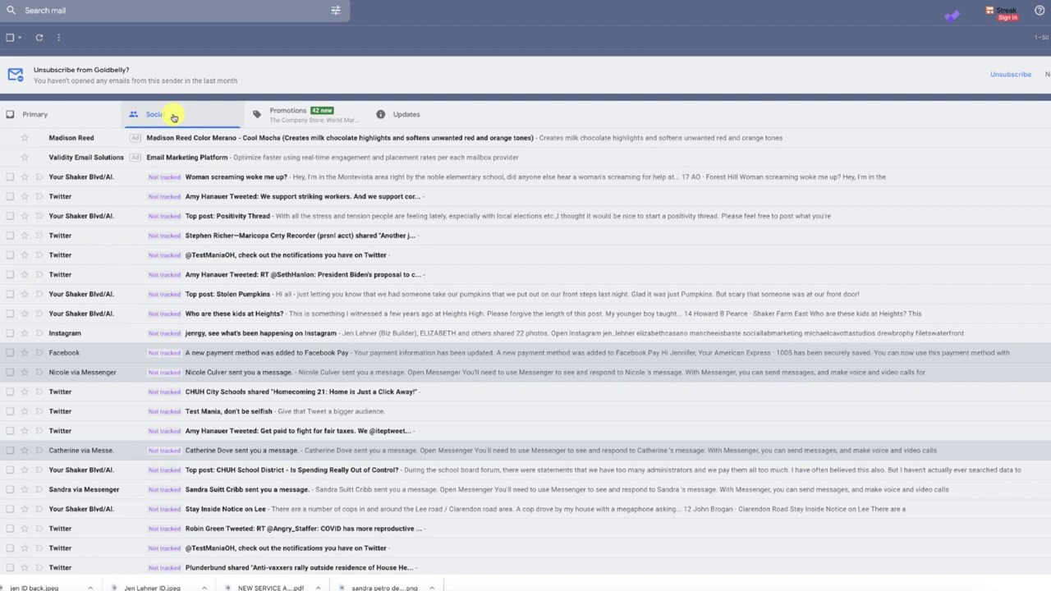
# Tick the select-all checkbox to select the 50 Social conversations on page one.
pyautogui.scroll(-3, 211, 323)
pyautogui.scroll(3, 211, 323)
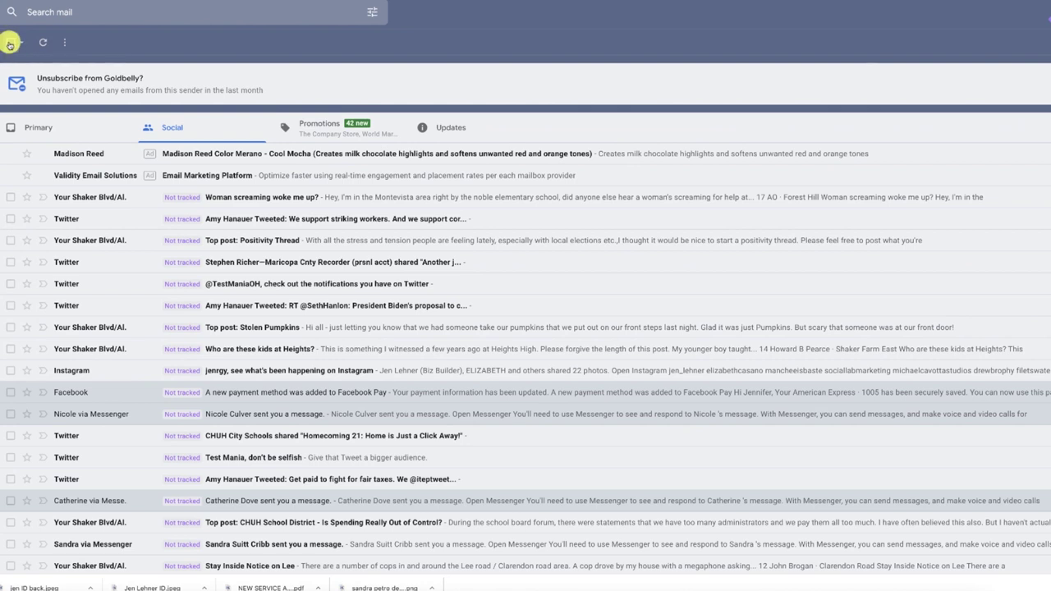
pyautogui.click(11, 51)
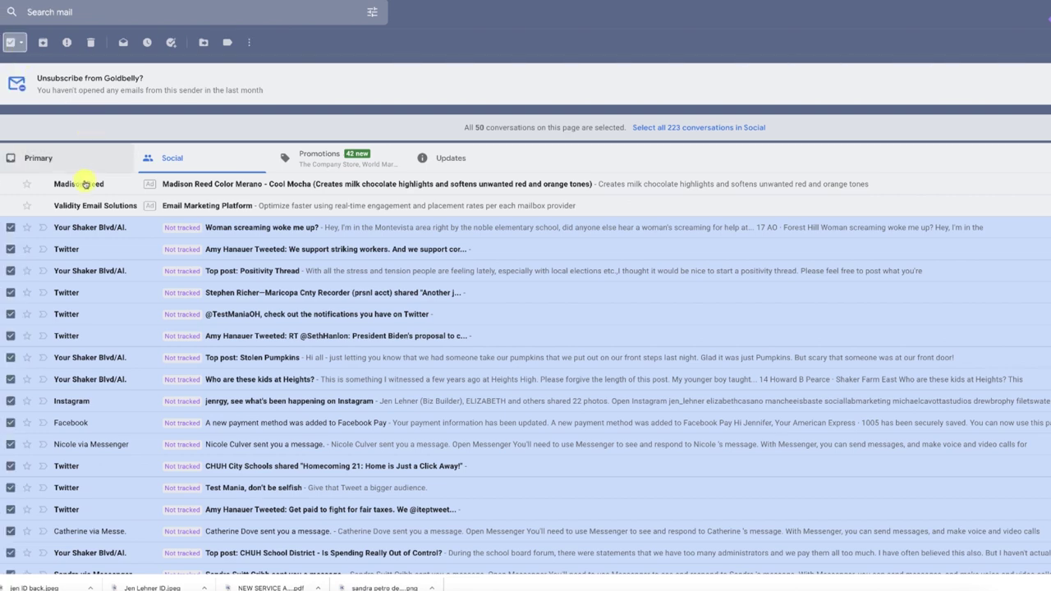
pyautogui.scroll(-5, 74, 432)
pyautogui.scroll(5, 75, 432)
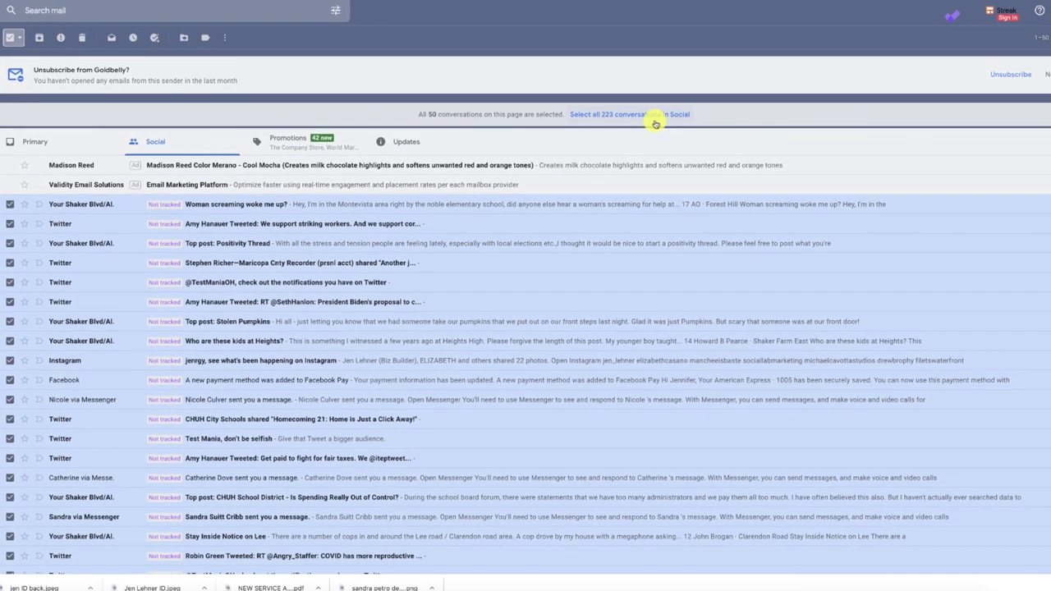
# Use the banner link to select all 223 conversations in Social.
pyautogui.click(641, 116)
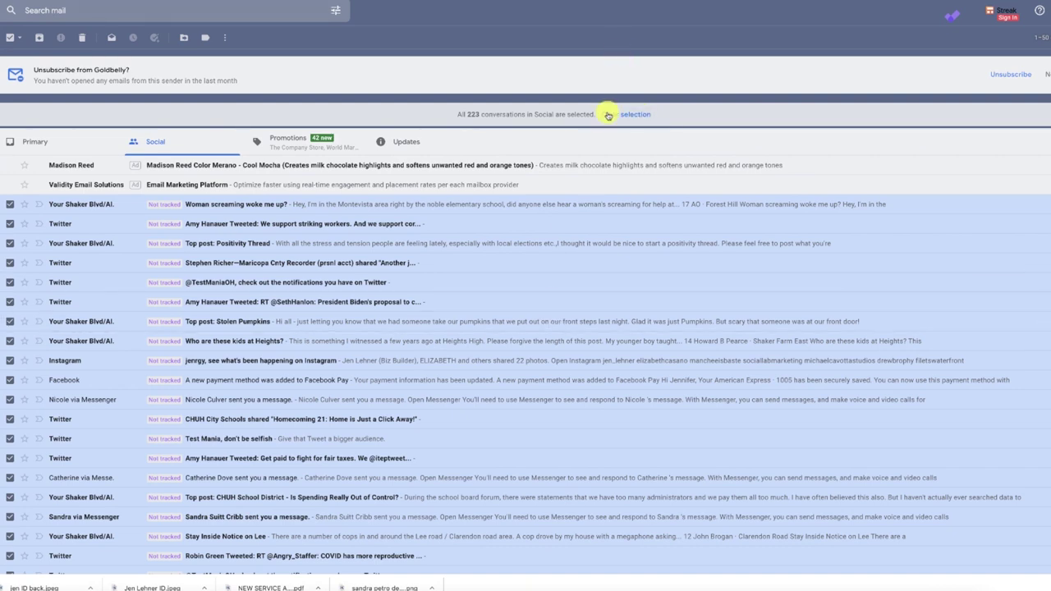
pyautogui.scroll(-10, 542, 331)
pyautogui.scroll(10, 542, 331)
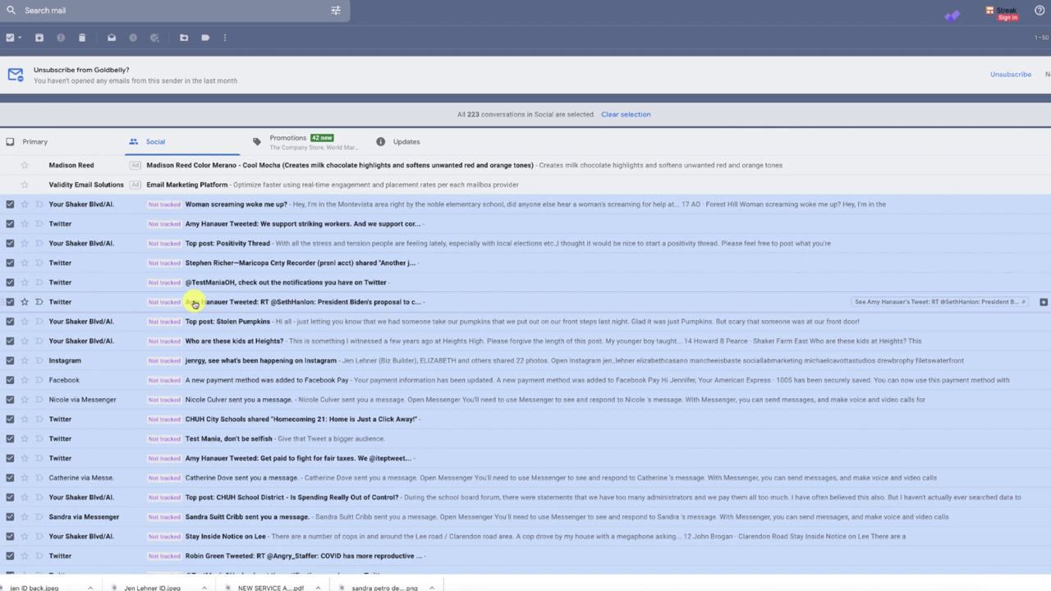
pyautogui.scroll(-1, 193, 304)
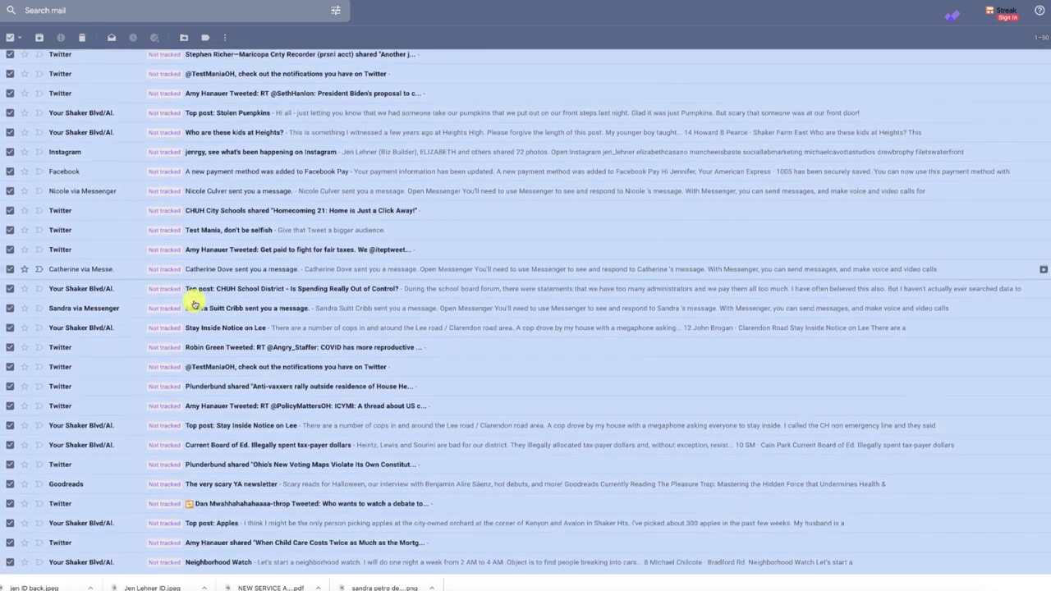
pyautogui.scroll(-3, 193, 295)
pyautogui.scroll(6, 188, 305)
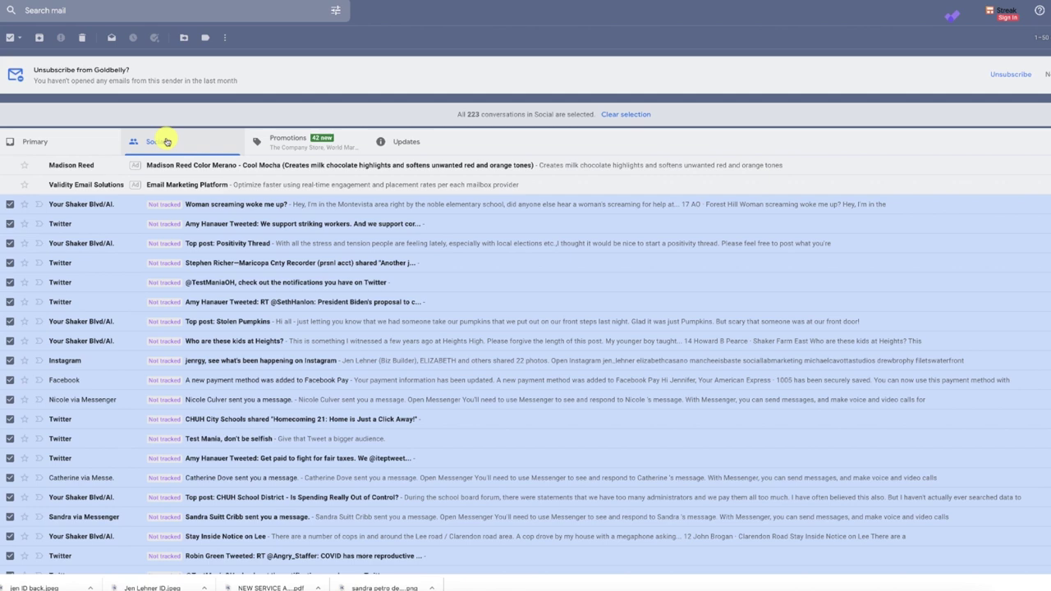
pyautogui.scroll(-1, 115, 391)
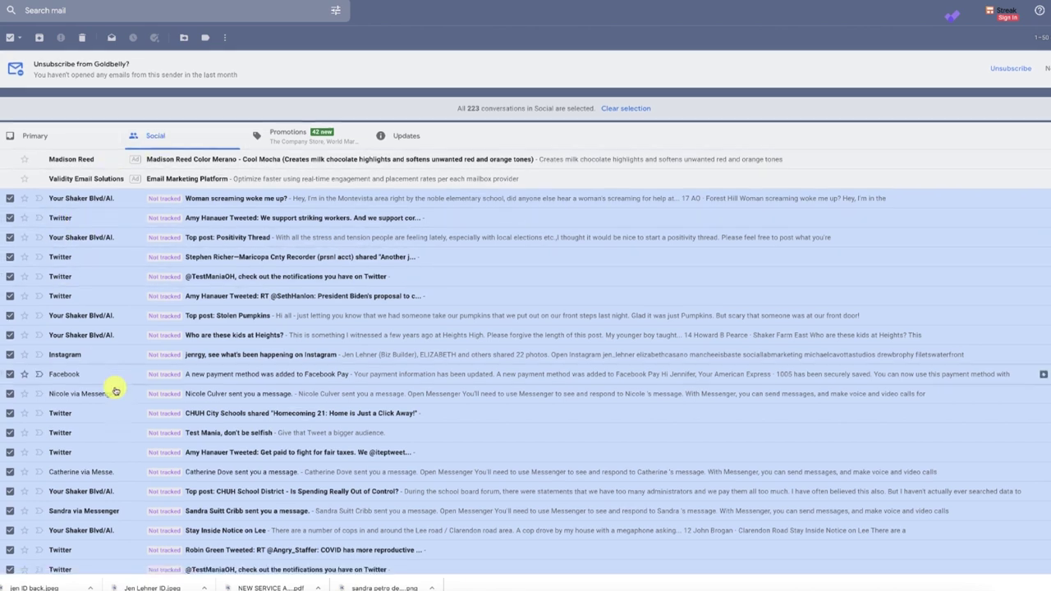
pyautogui.scroll(-5, 115, 392)
pyautogui.scroll(6, 115, 392)
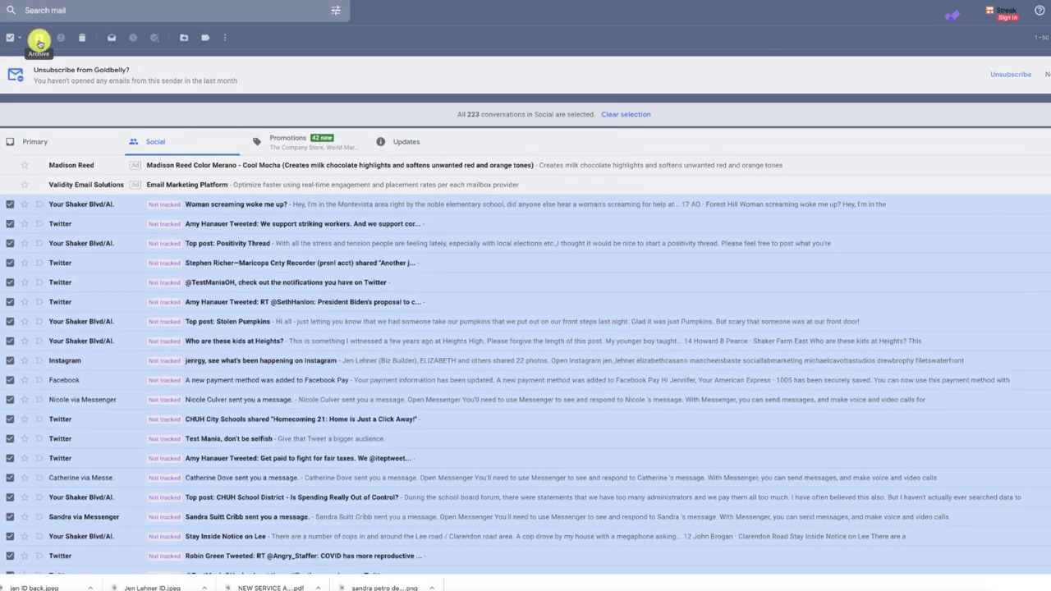
# Archive the selected Social conversations, leaving the Social tab empty.
pyautogui.click(38, 39)
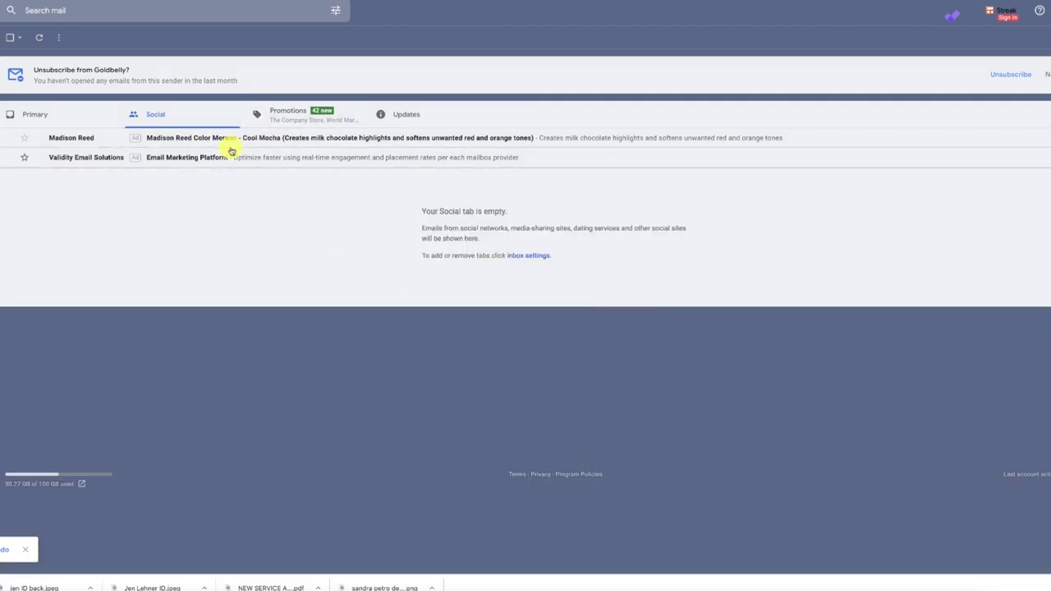
pyautogui.press('/')
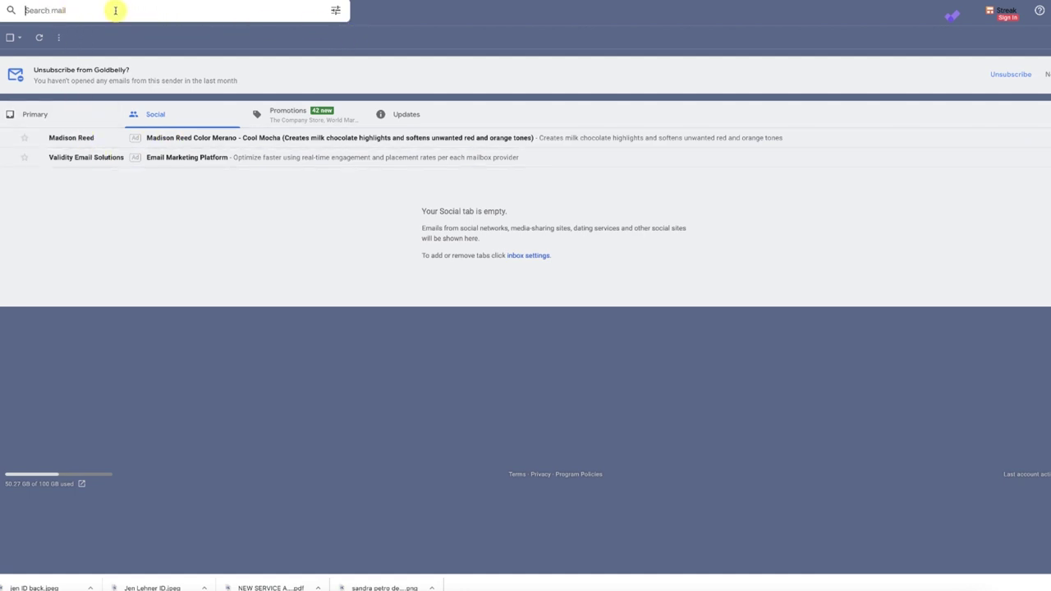
# Search for 'jen', then clear the search box again.
pyautogui.write('jen')
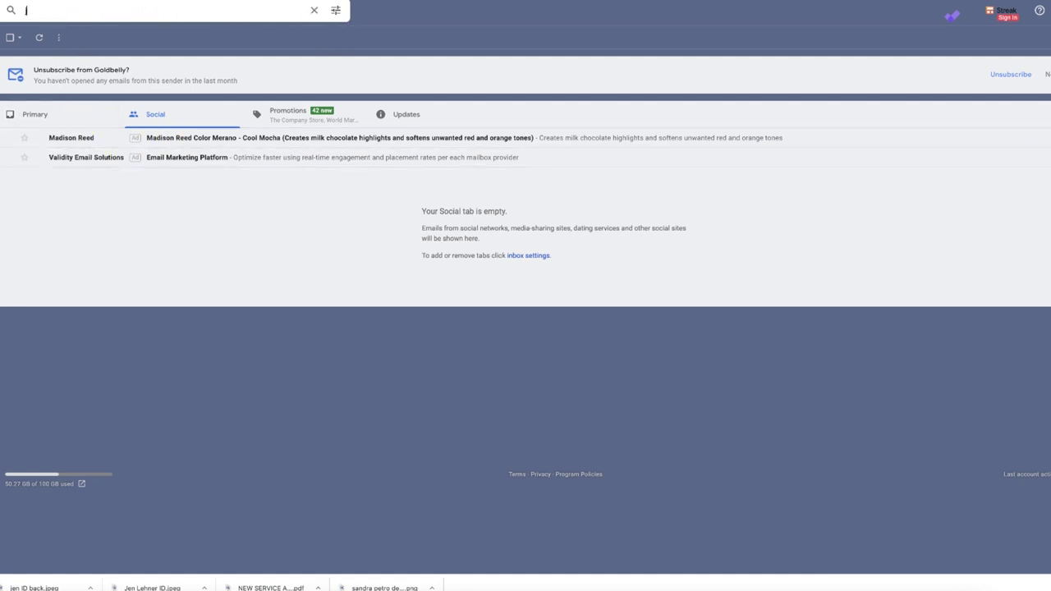
pyautogui.hotkey('ctrl', 'a')
pyautogui.press('BackSpace')
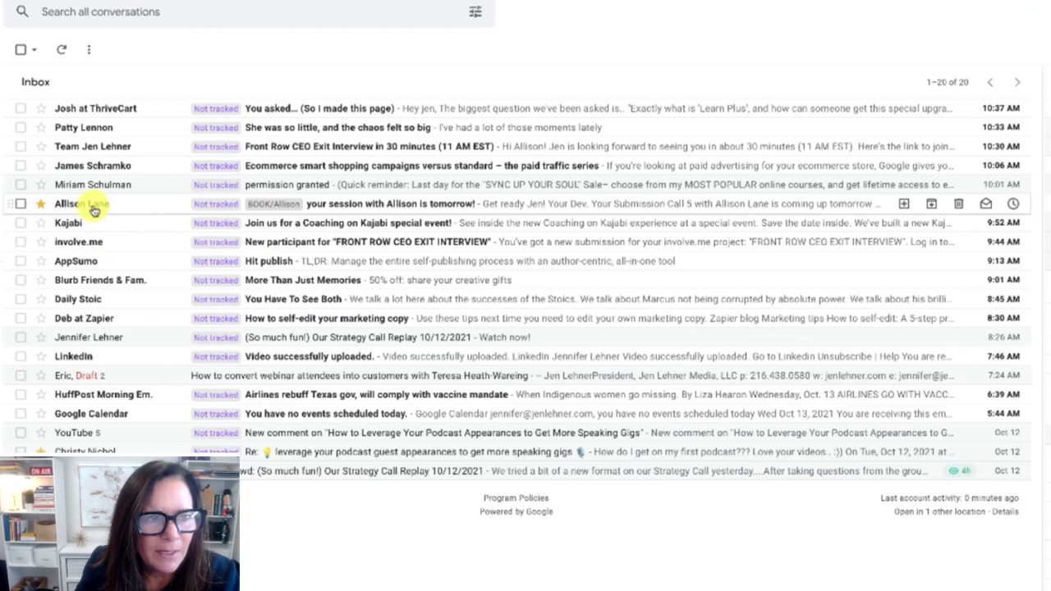
pyautogui.click(41, 205)
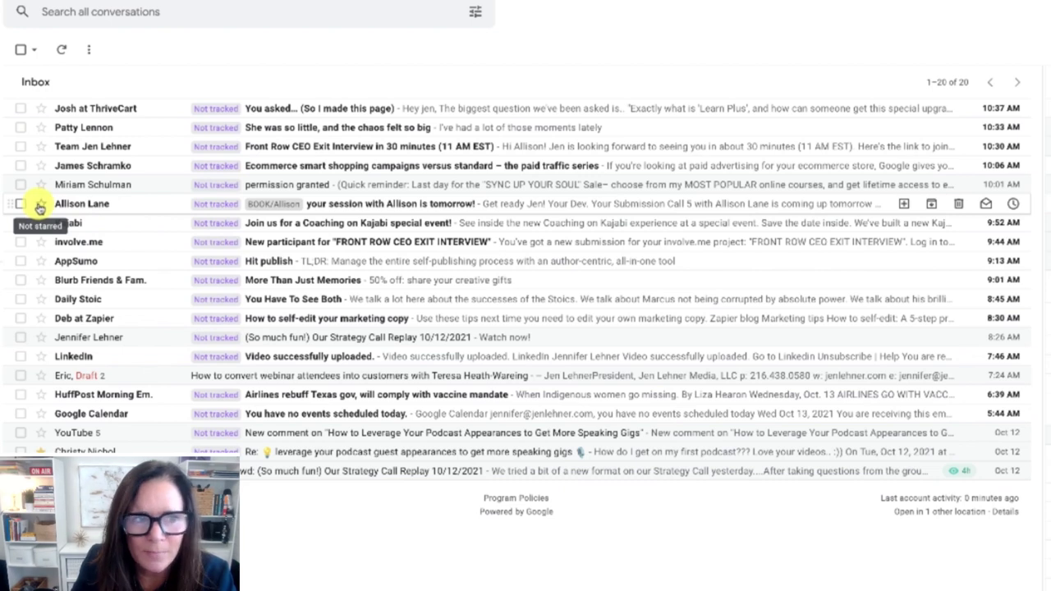
pyautogui.click(39, 207)
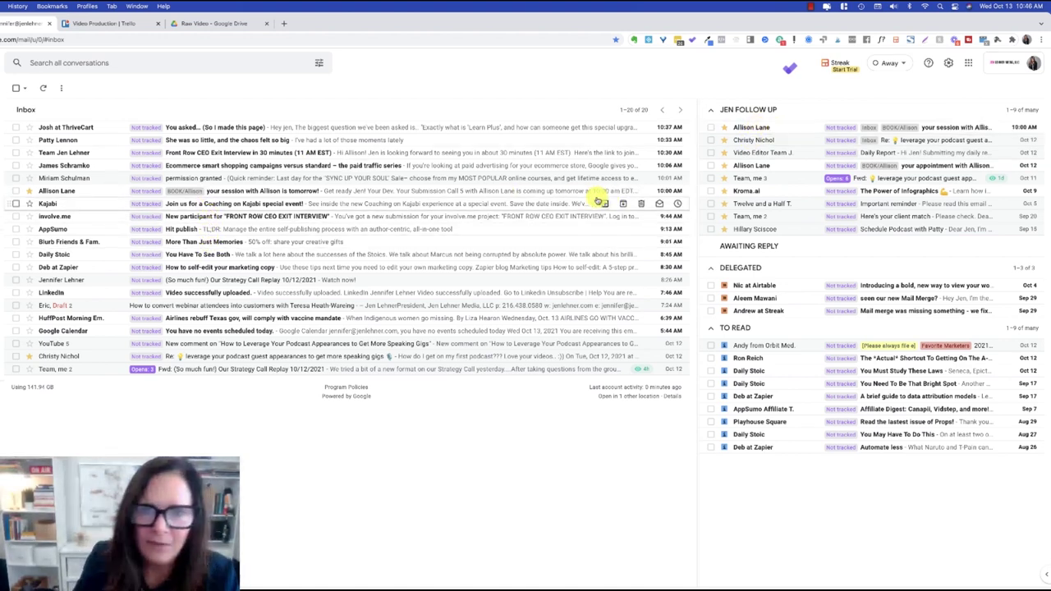
pyautogui.click(624, 192)
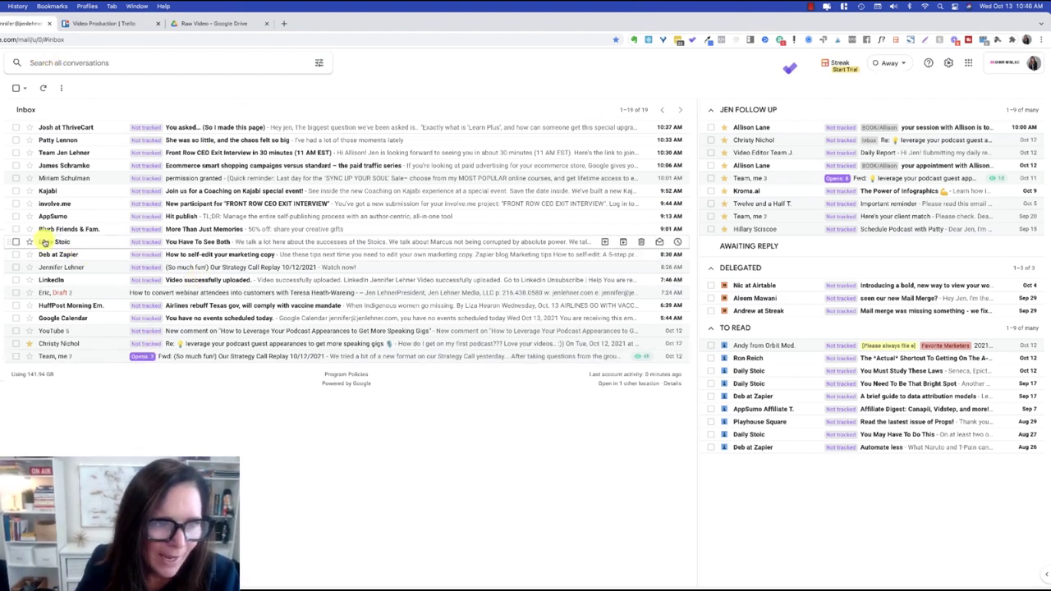
# Cycle the Daily Stoic email's star to blue-info so it lands in To Read.
pyautogui.moveTo(45, 242)
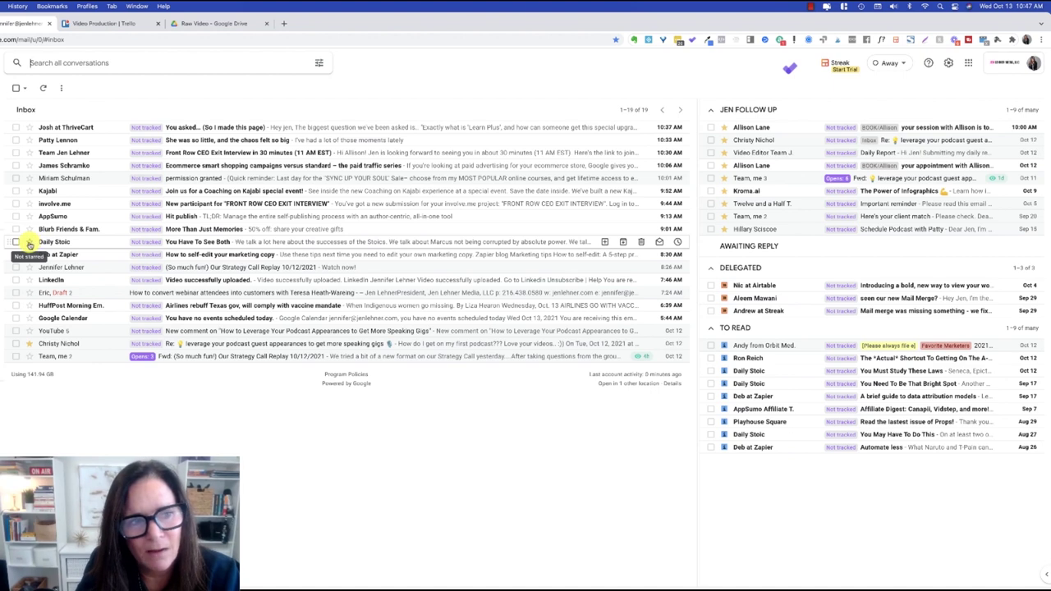
pyautogui.click(28, 244)
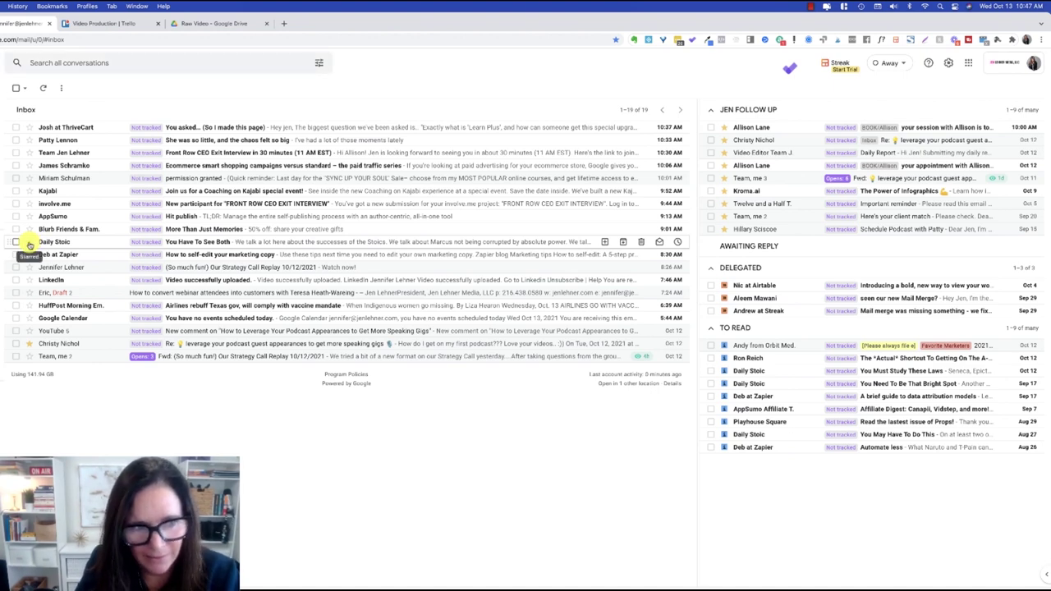
pyautogui.click(29, 244)
pyautogui.click(28, 244)
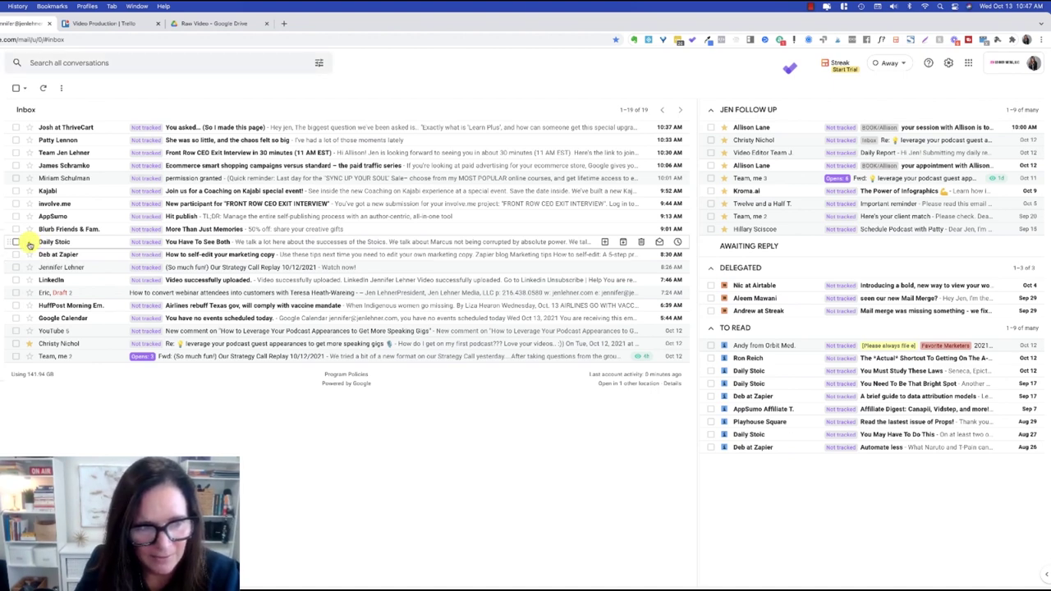
pyautogui.click(29, 244)
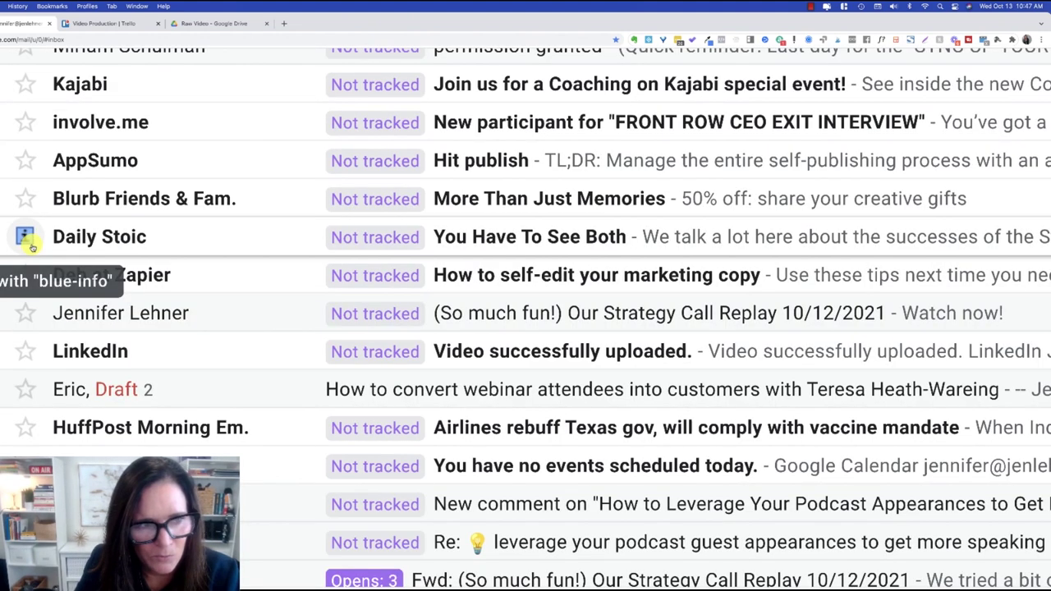
pyautogui.scroll(-5, 31, 246)
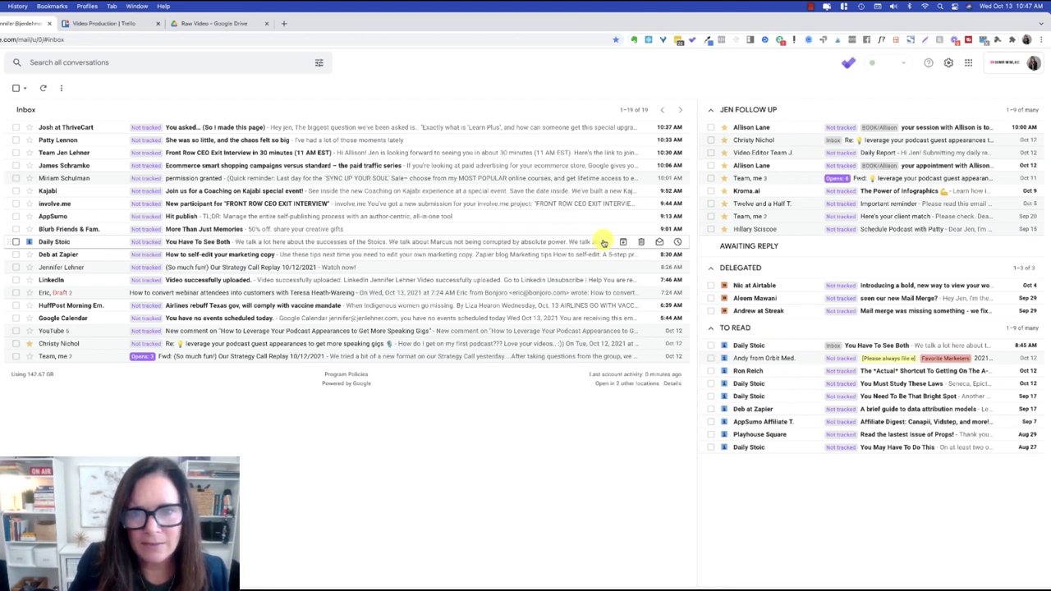
# Archive the Daily Stoic email and give the ThriveCart email an orange-guillemet star.
pyautogui.click(624, 243)
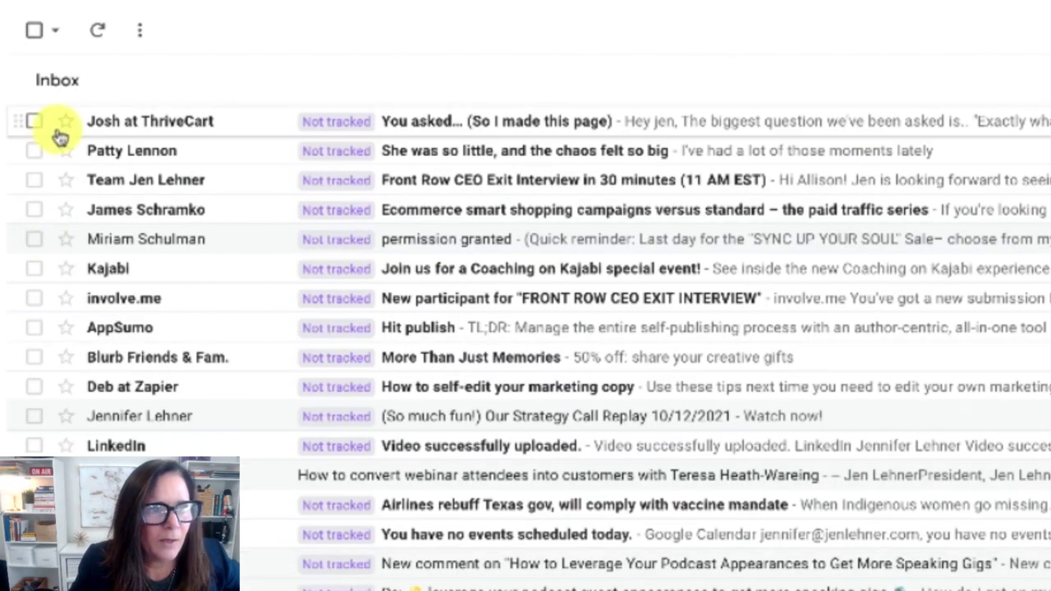
pyautogui.click(63, 134)
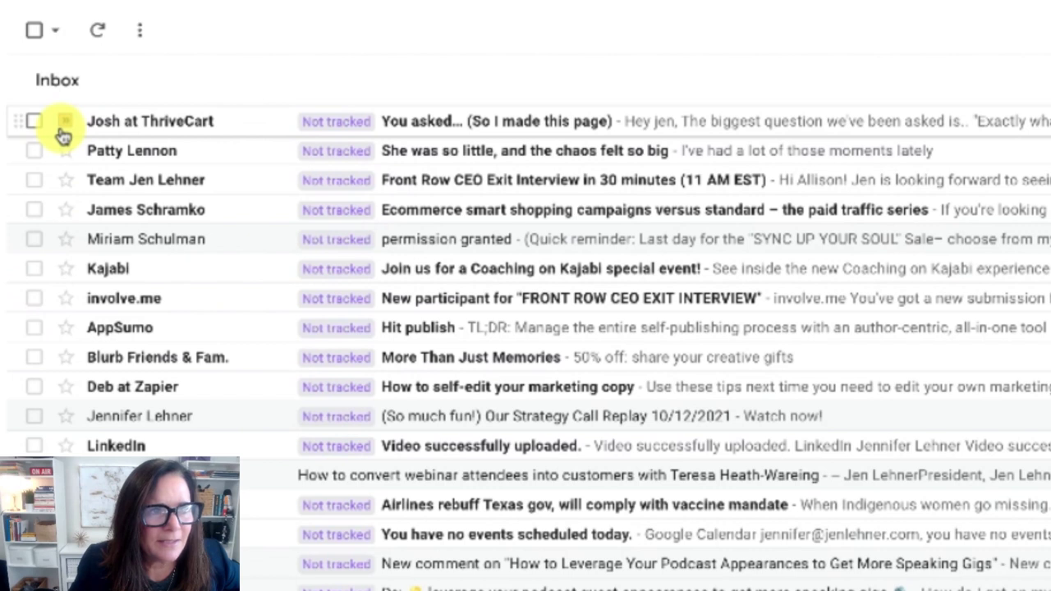
pyautogui.click(63, 131)
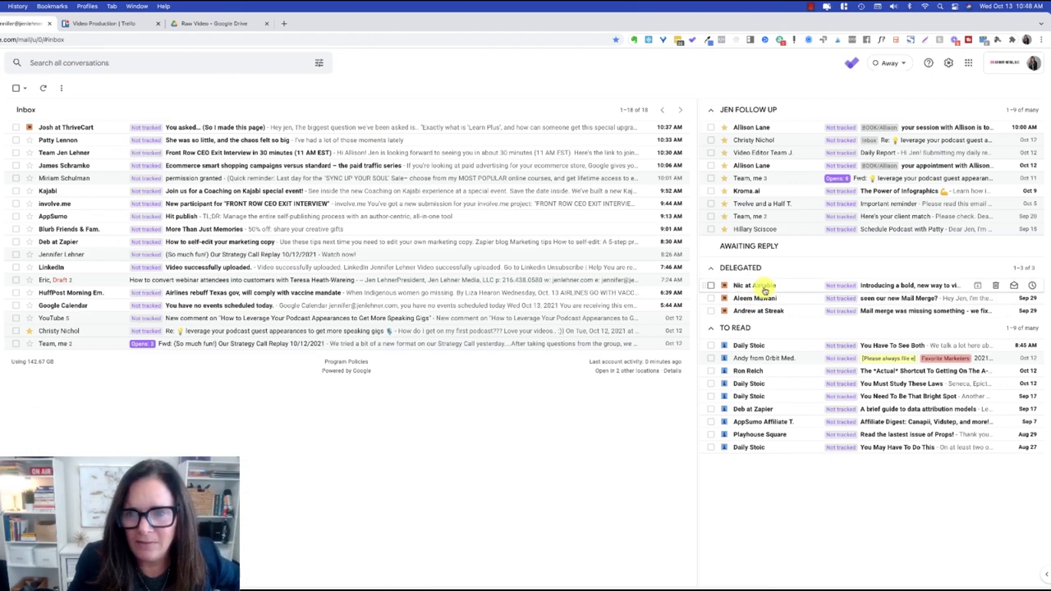
pyautogui.moveTo(743, 285)
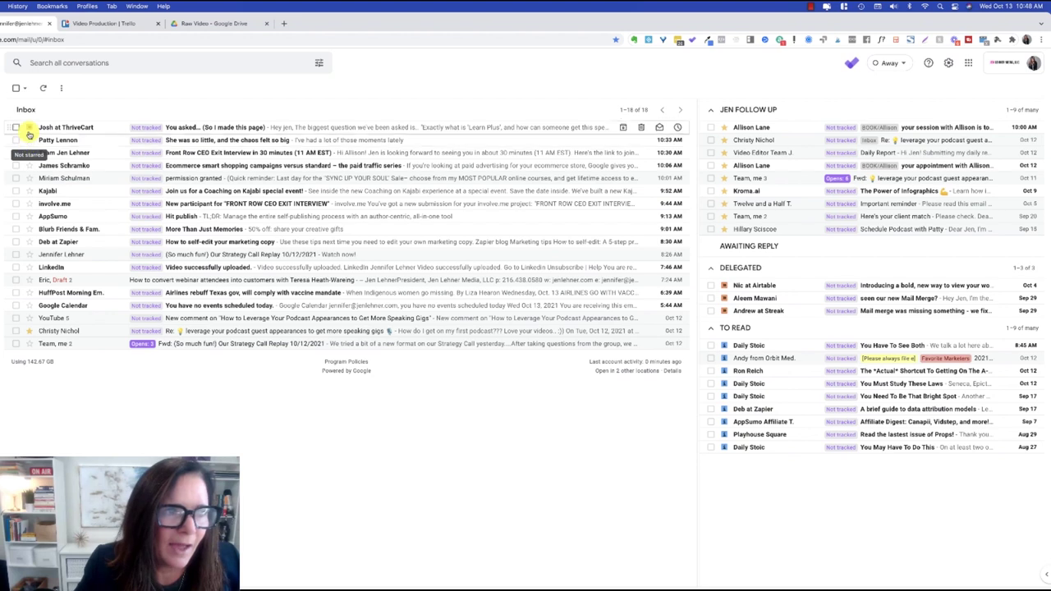
# Set a purple-question star on the 'She was so little…' email and widen the side sections.
pyautogui.click(29, 141)
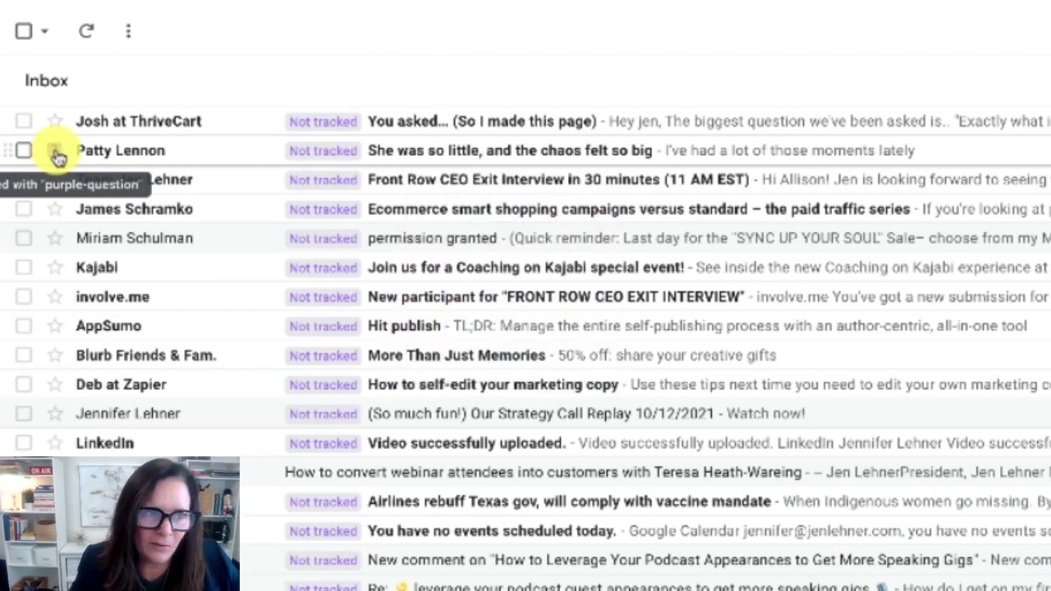
pyautogui.click(55, 151)
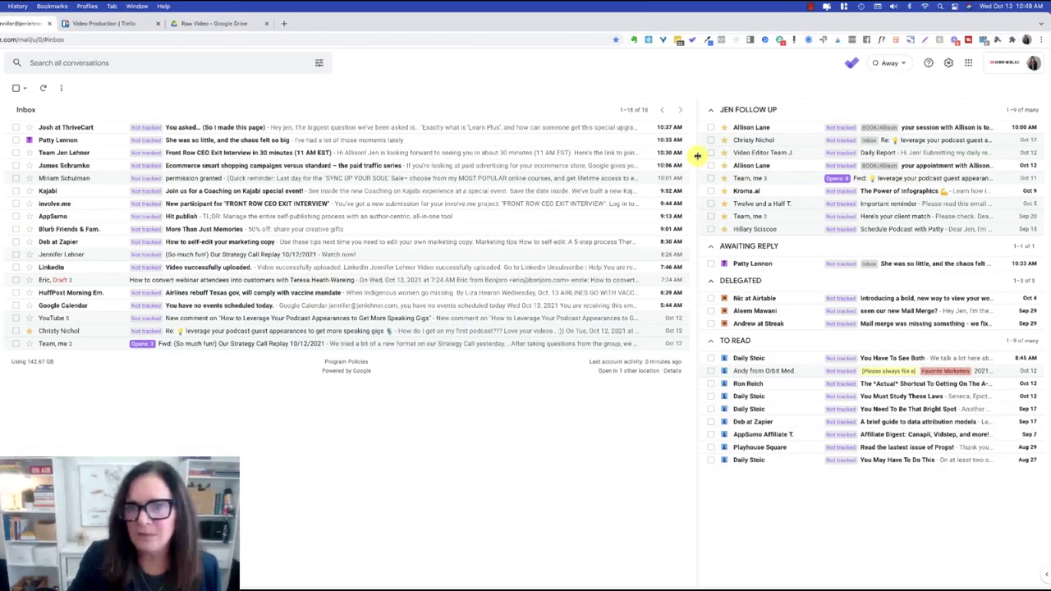
pyautogui.moveTo(697, 156); pyautogui.dragTo(679, 156)
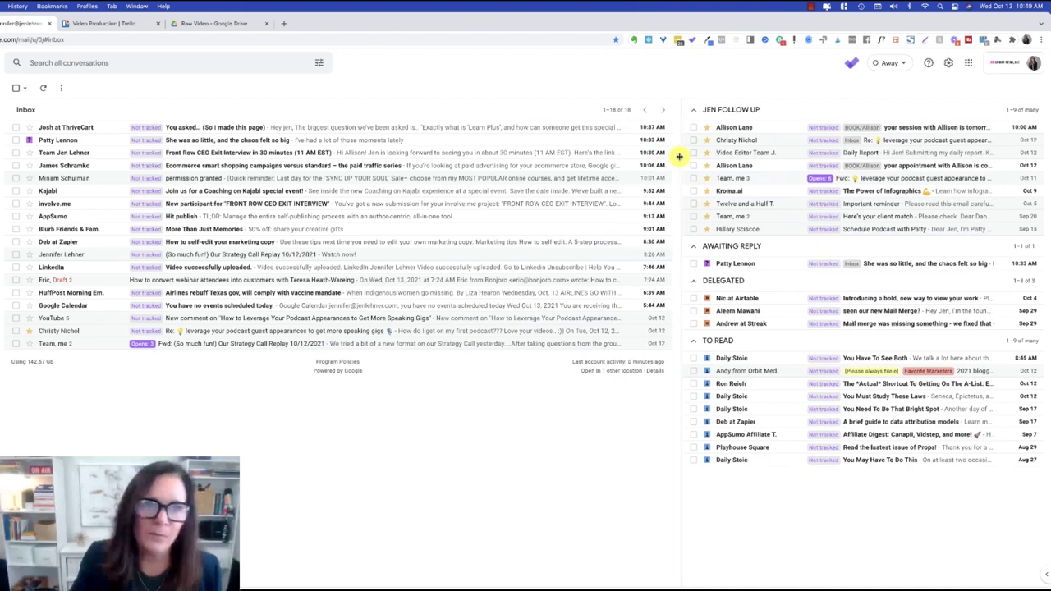
# Go from the gear's Quick settings to 'See all settings'.
pyautogui.click(949, 66)
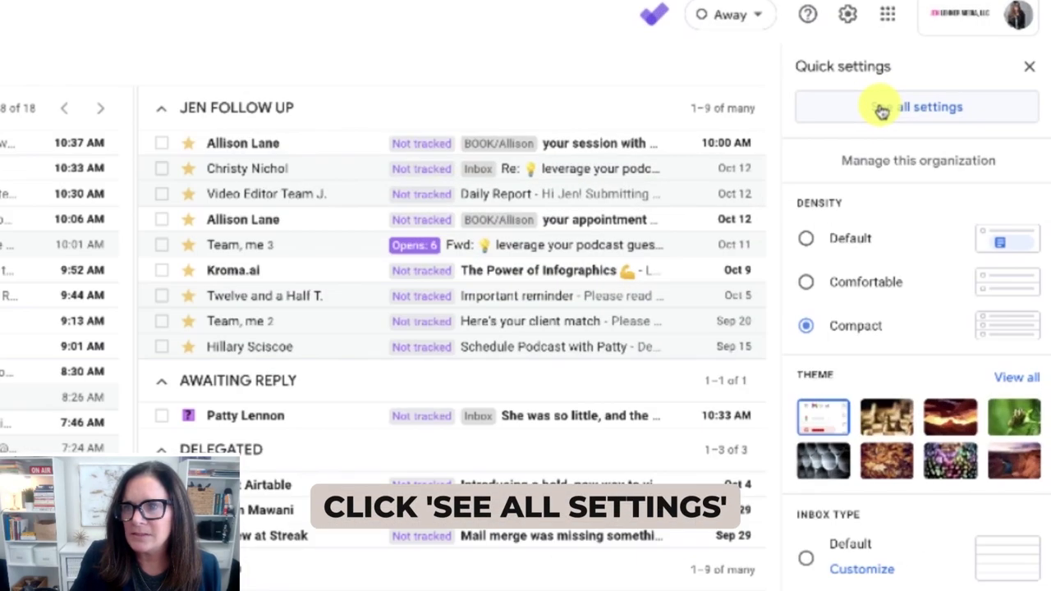
pyautogui.click(965, 112)
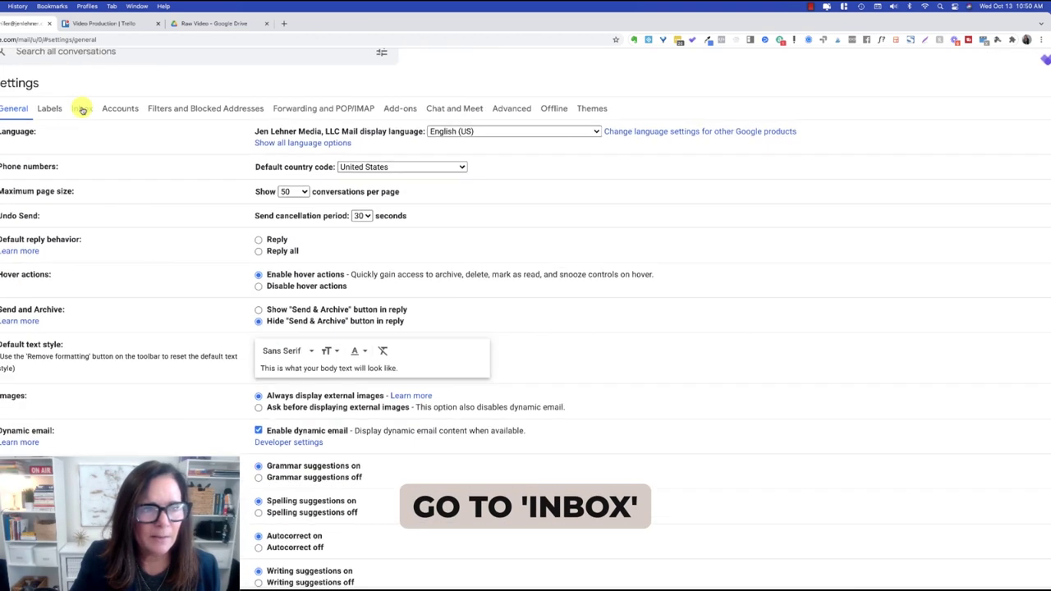
# Switch the Inbox type to Multiple Inboxes, keeping the four has: star queries as sections 1–4.
pyautogui.click(82, 109)
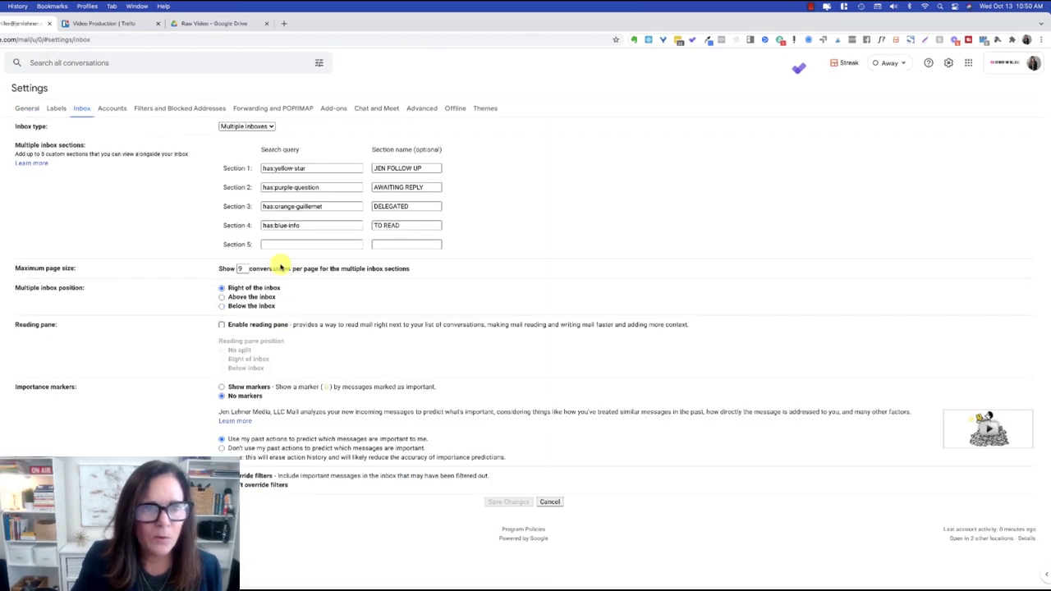
pyautogui.click(253, 128)
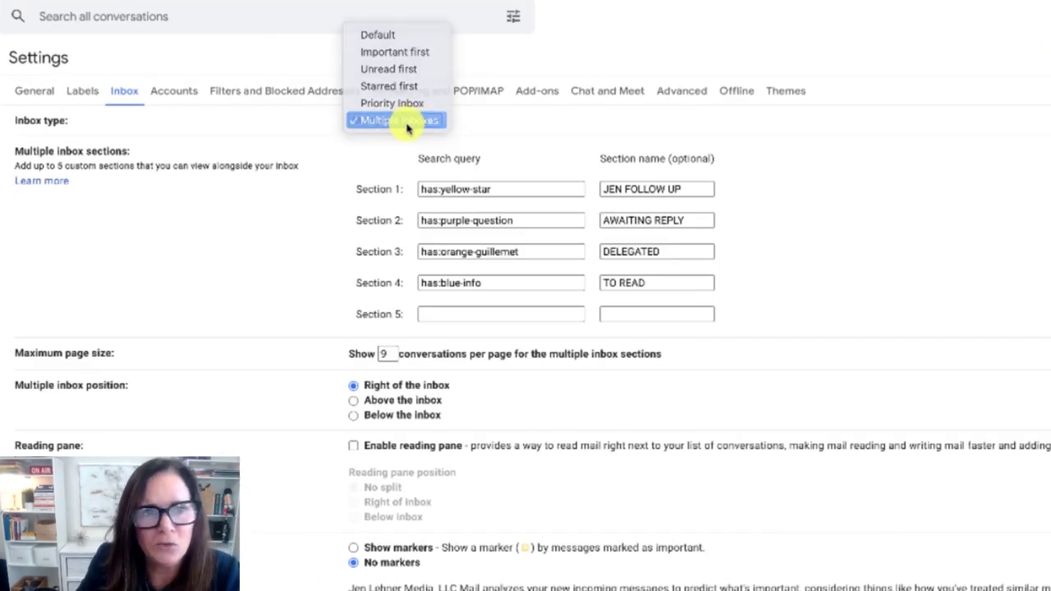
pyautogui.click(405, 123)
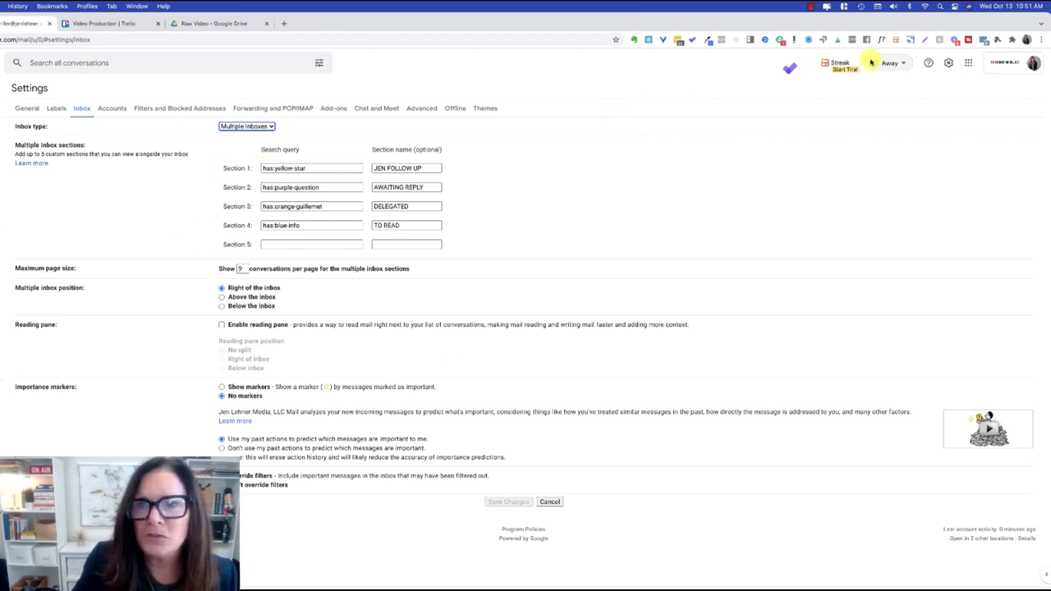
pyautogui.click(24, 110)
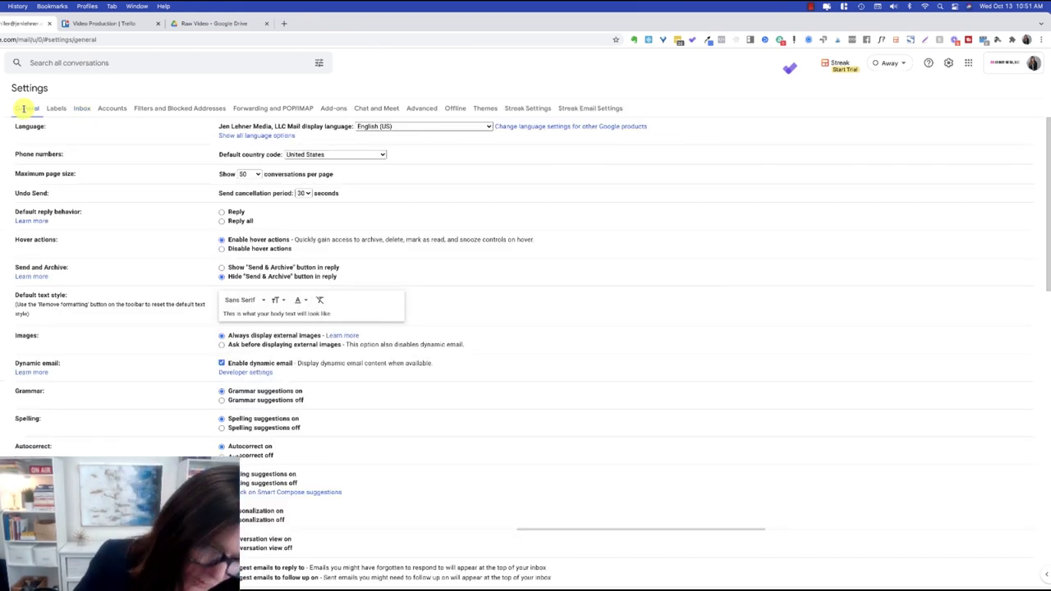
# Move the green star into the In use stars and reorder the stars in use.
pyautogui.scroll(-10, 68, 345)
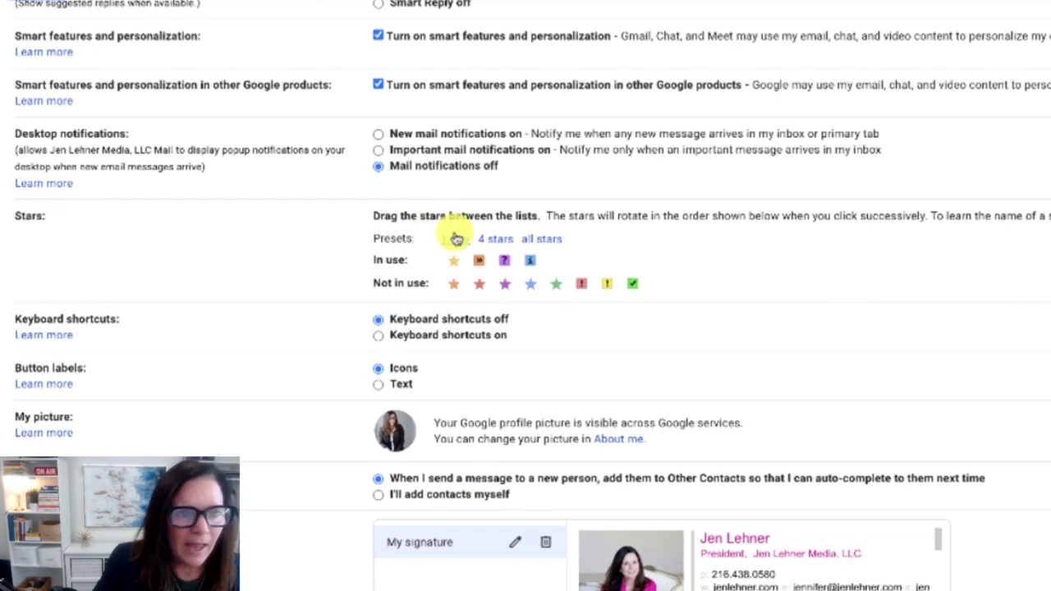
pyautogui.moveTo(558, 284); pyautogui.dragTo(557, 259)
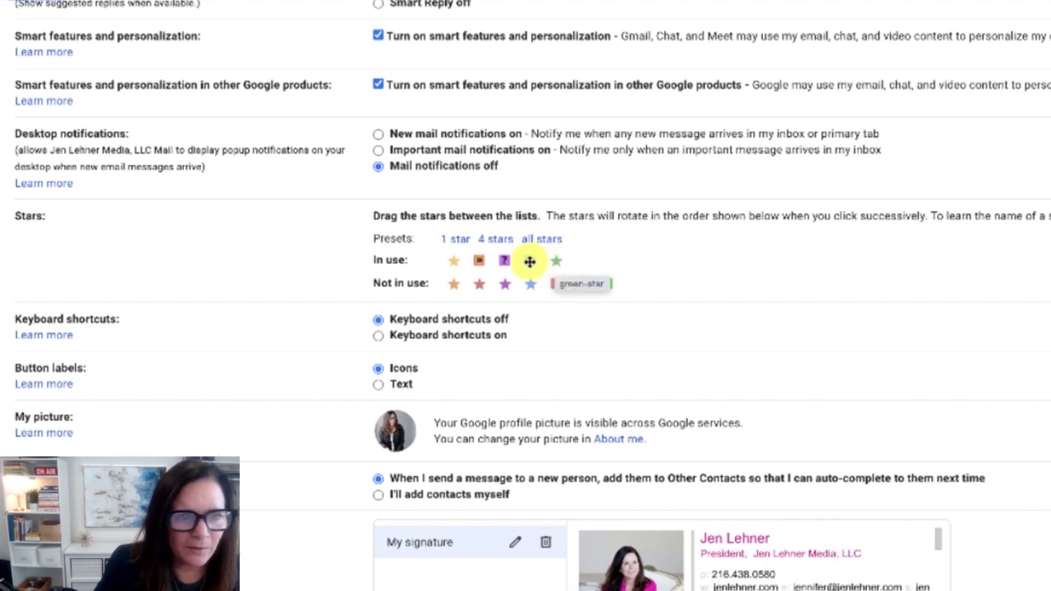
pyautogui.moveTo(502, 261)
pyautogui.mouseDown()
pyautogui.moveTo(460, 277)
pyautogui.moveTo(451, 260)
pyautogui.moveTo(553, 265)
pyautogui.moveTo(493, 272)
pyautogui.moveTo(493, 263)
pyautogui.moveTo(496, 274)
pyautogui.mouseUp()
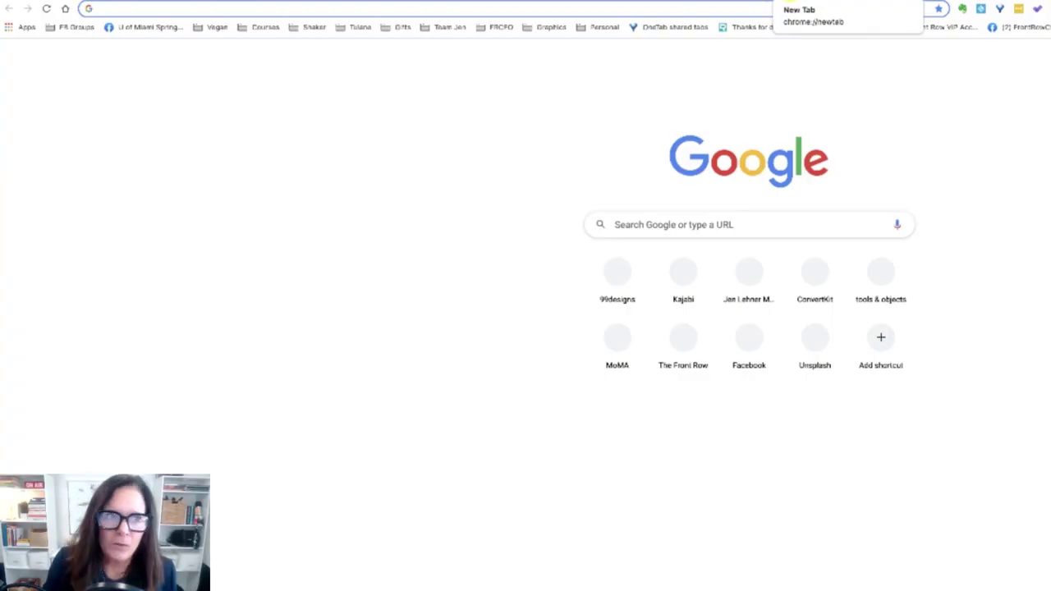
# Open Chrome's apps page showing Gmail, Docs, Google Drive, YouTube, Sheets and Slides.
pyautogui.click(8, 29)
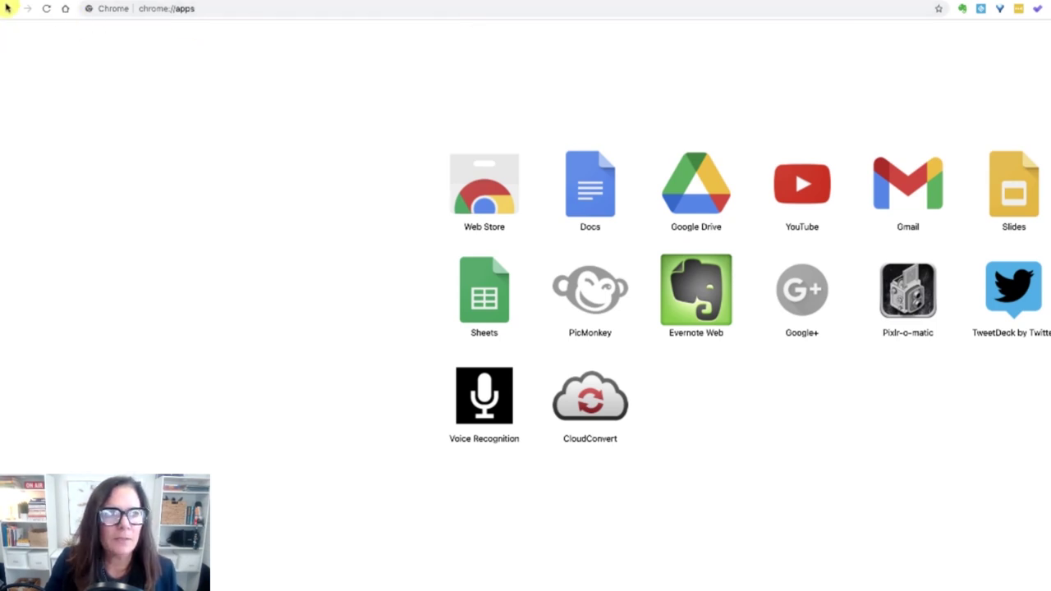
# Go from the new tab page through the apps page to the Chrome Web Store.
pyautogui.click(8, 9)
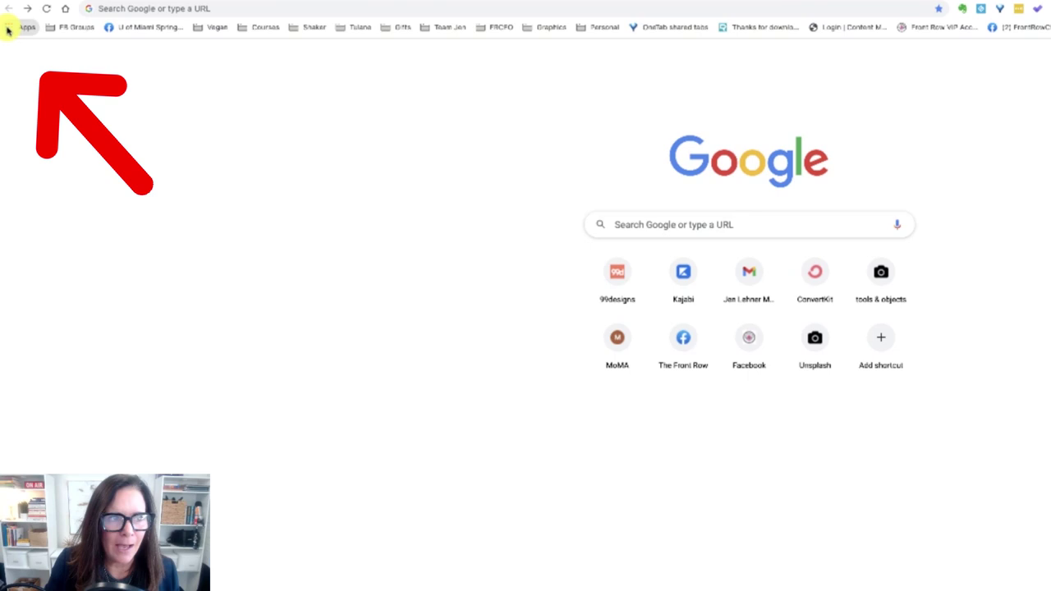
pyautogui.click(9, 29)
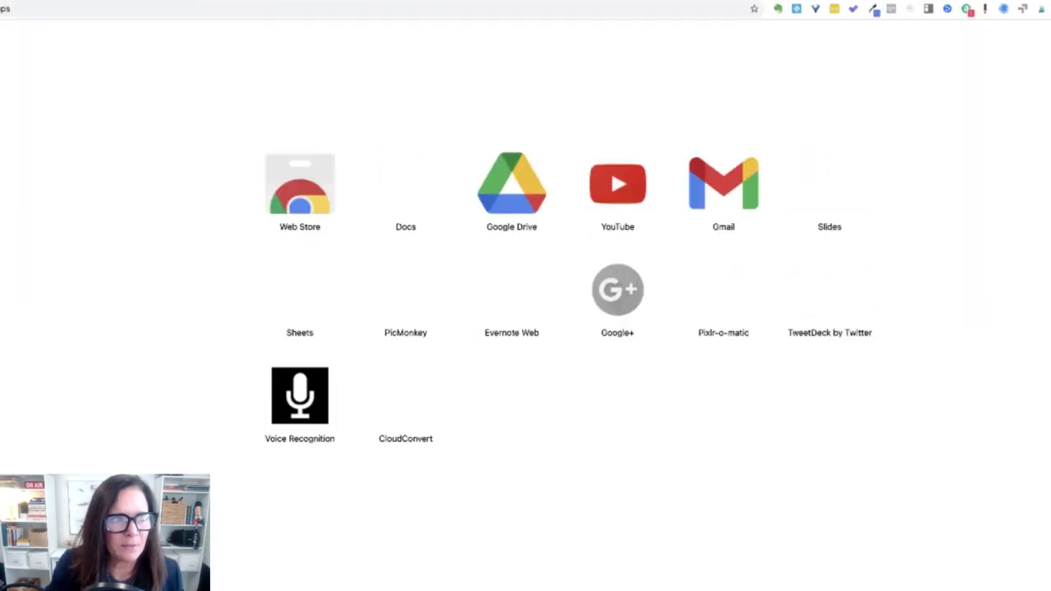
pyautogui.click(312, 194)
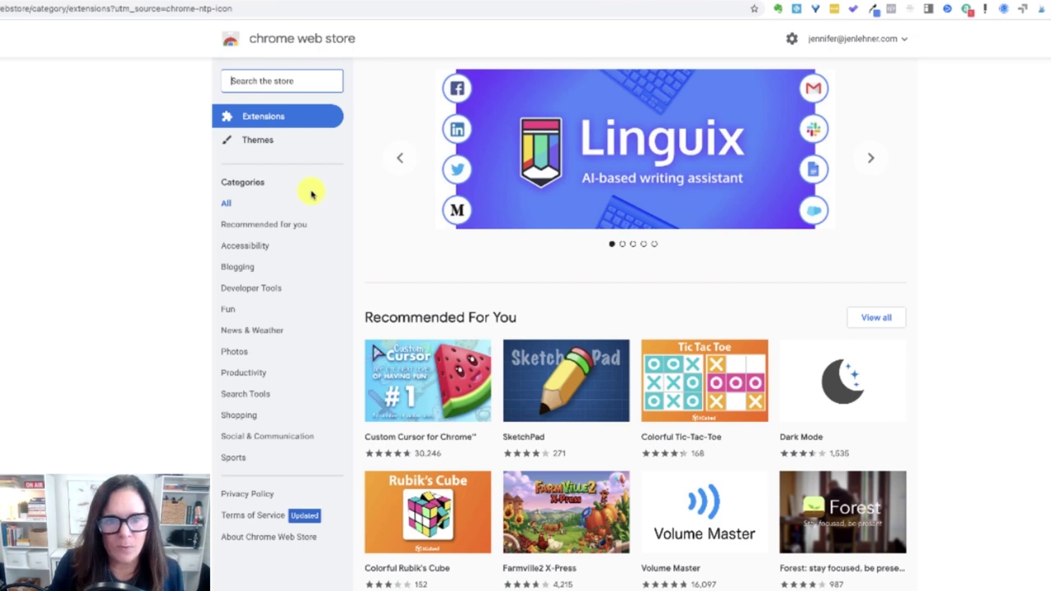
# Search the Chrome Web Store for 'simple gmail notes'.
pyautogui.click(276, 78)
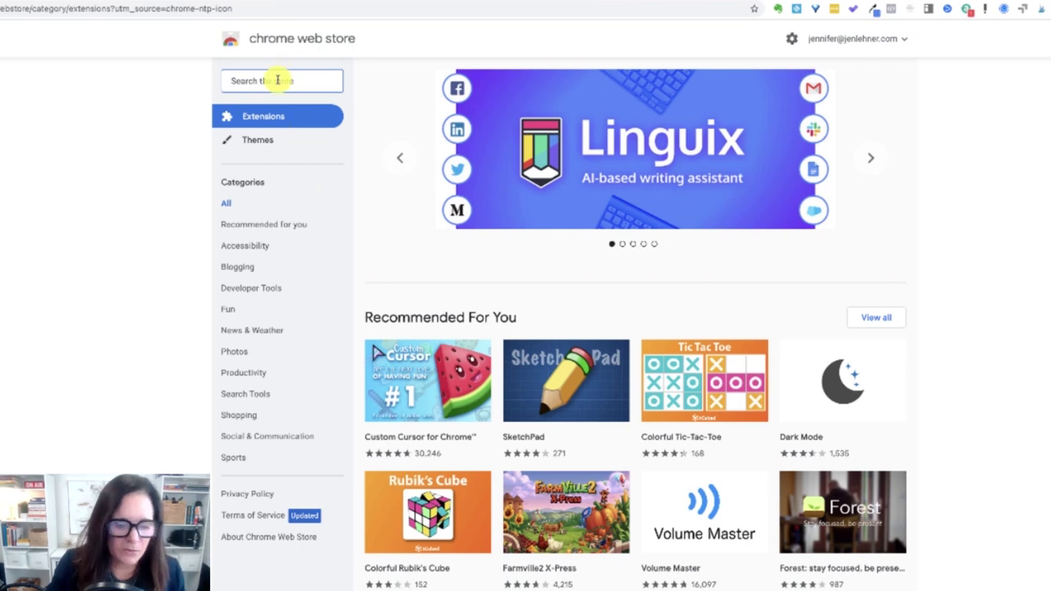
pyautogui.write('simple ')
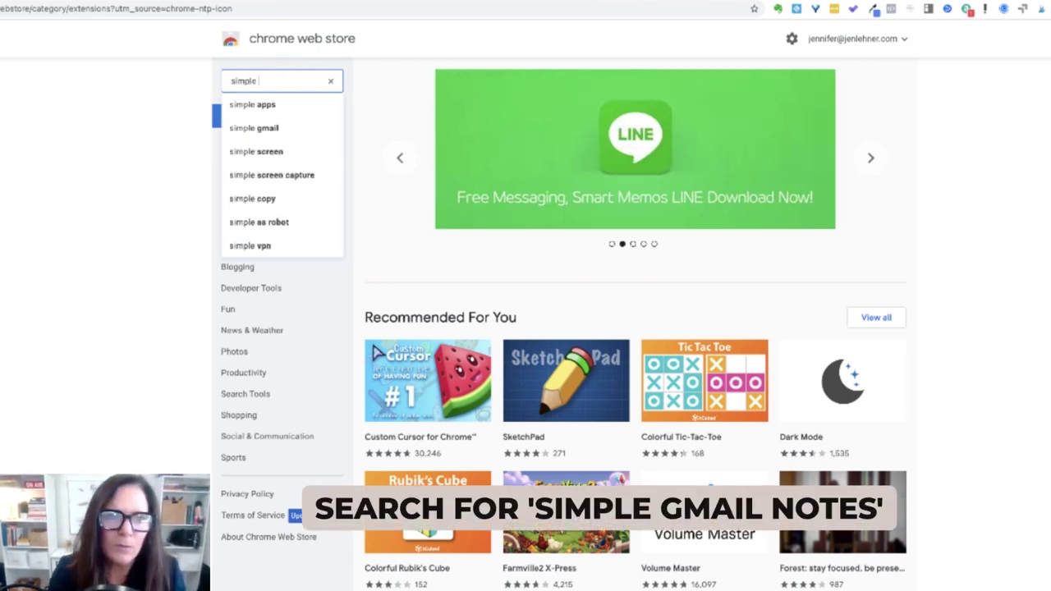
pyautogui.write('gmail notes')
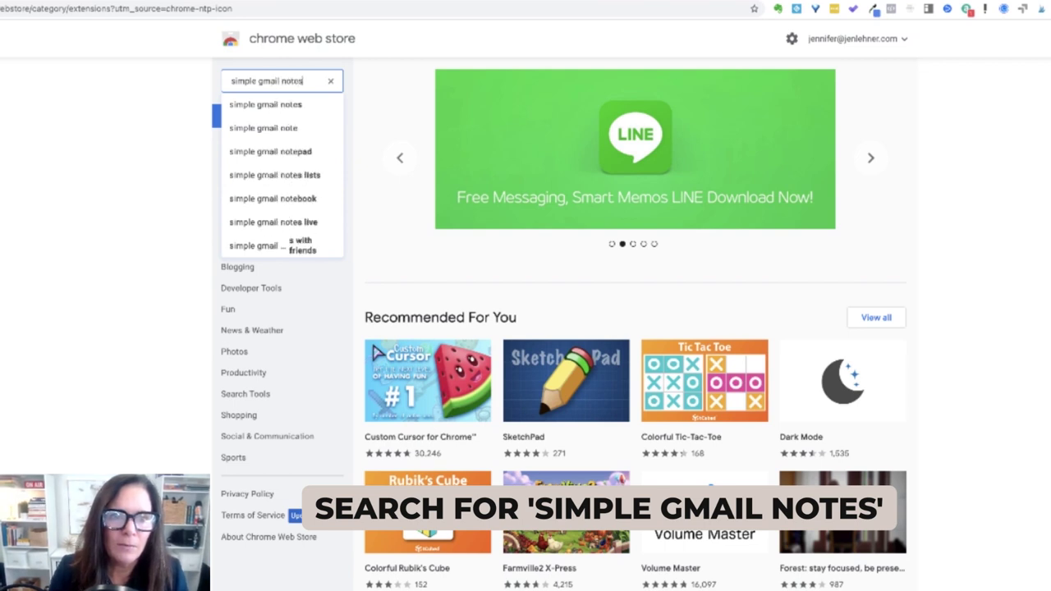
pyautogui.press('Return')
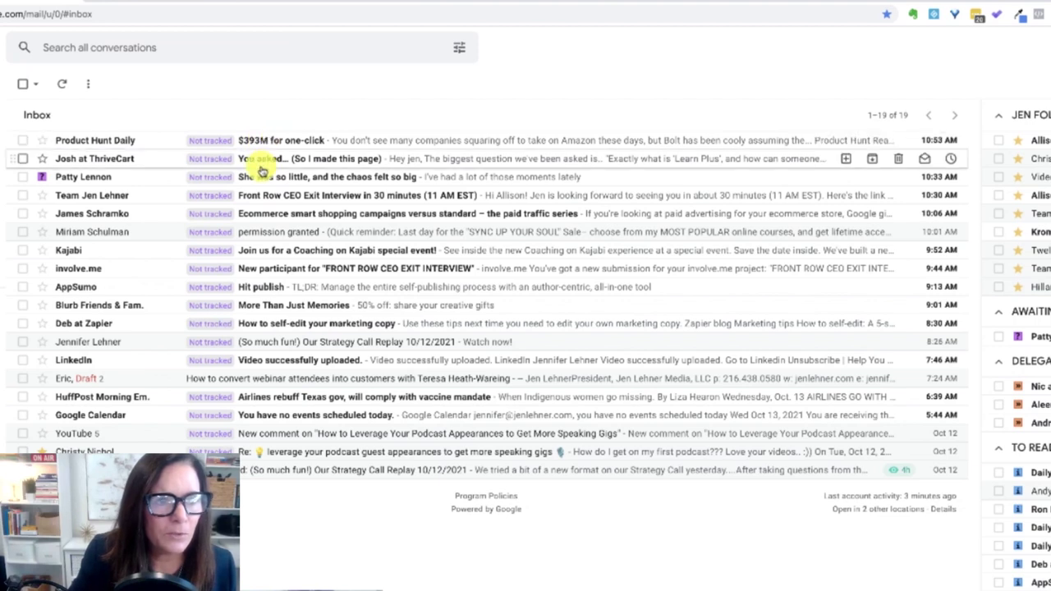
# On the 'permission granted' email, write a note to file it in Resources and forward it.
pyautogui.click(271, 231)
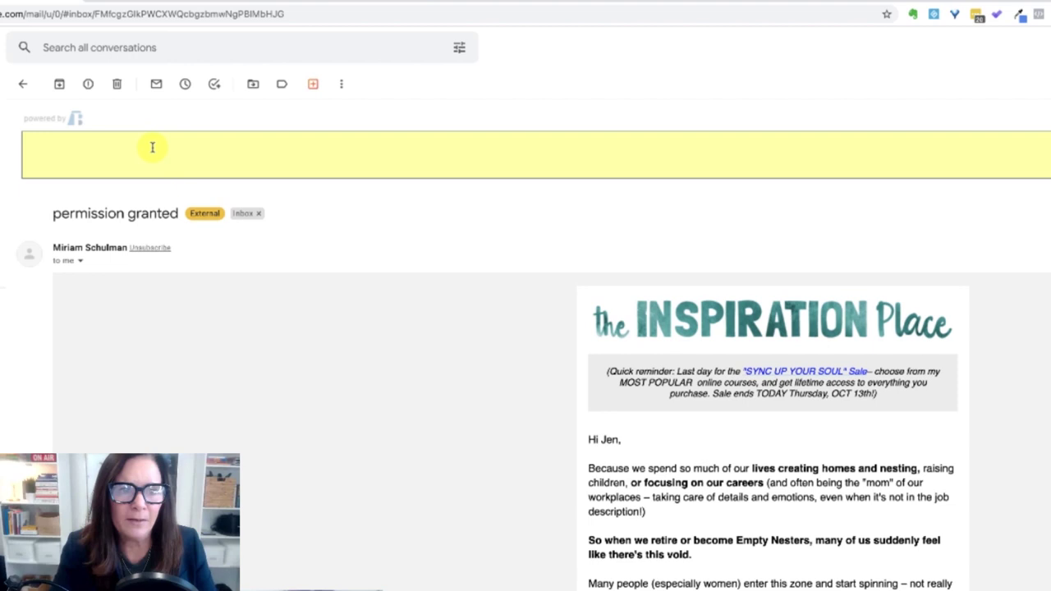
pyautogui.click(151, 147)
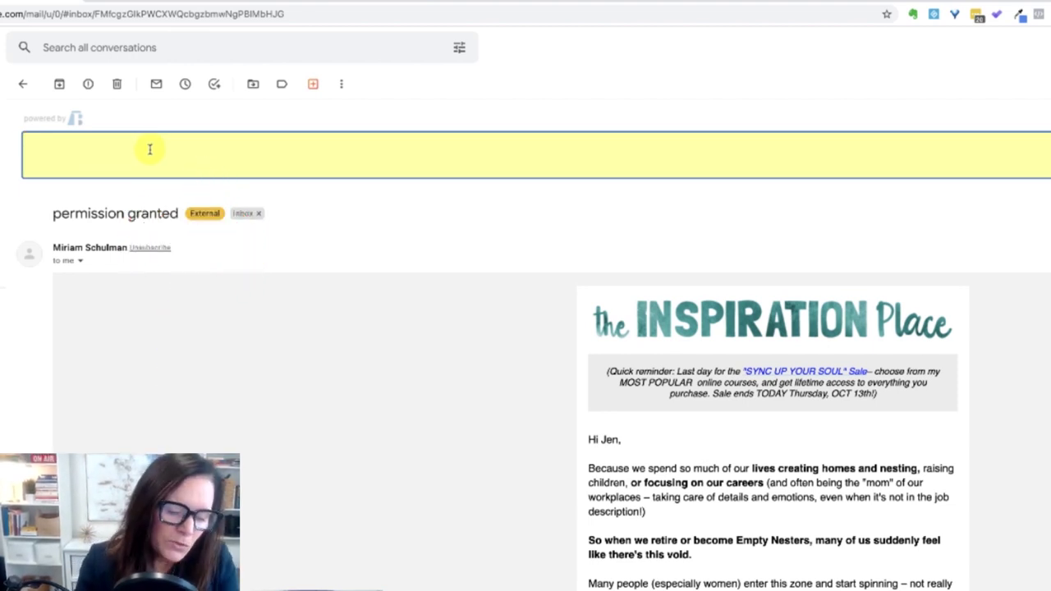
pyautogui.write('Hey Nee')
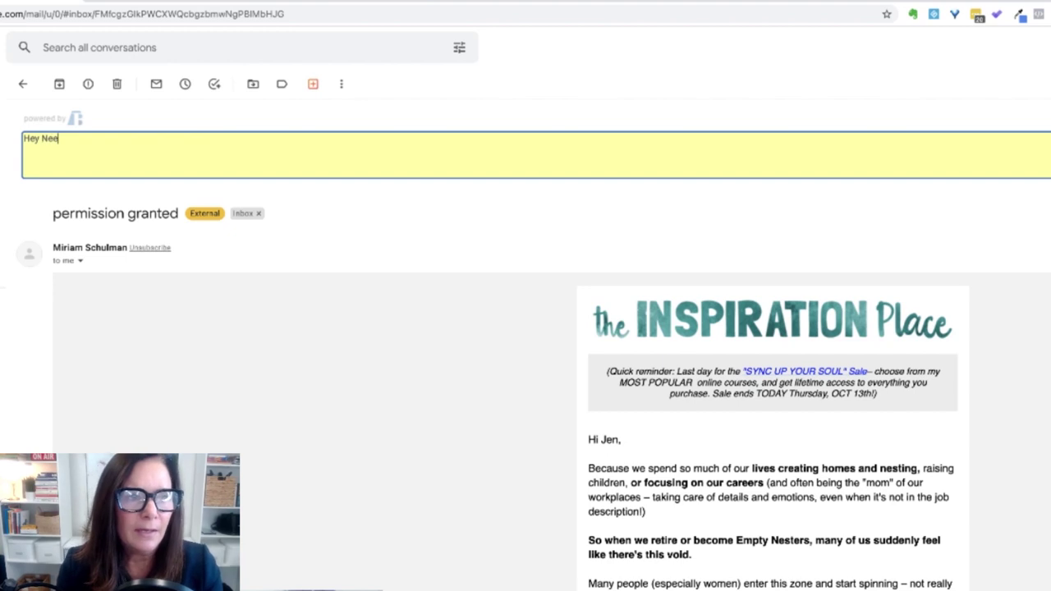
pyautogui.write('ca, lets make sur')
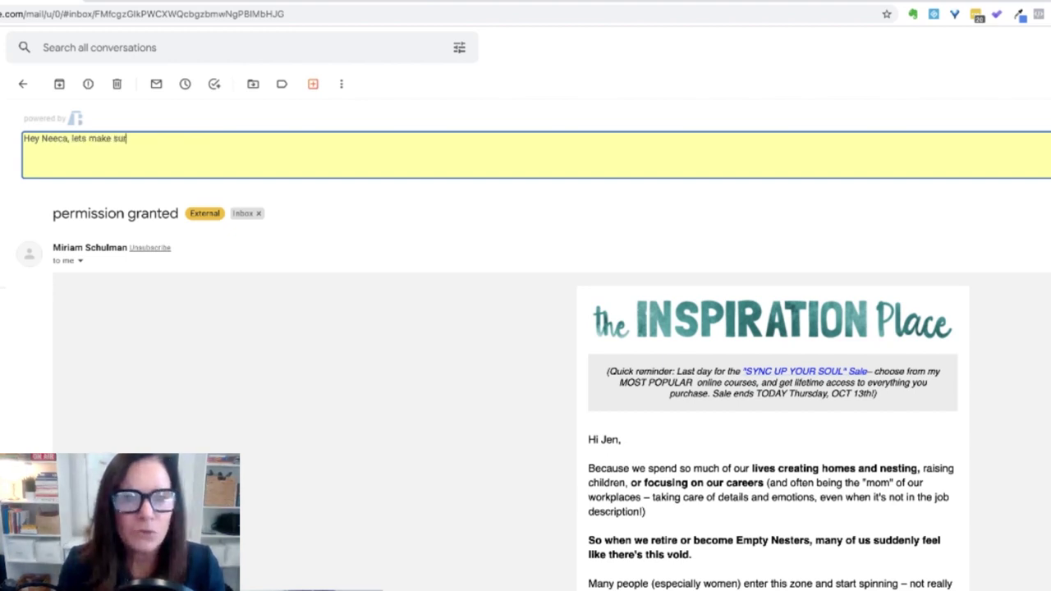
pyautogui.write('e and add thi')
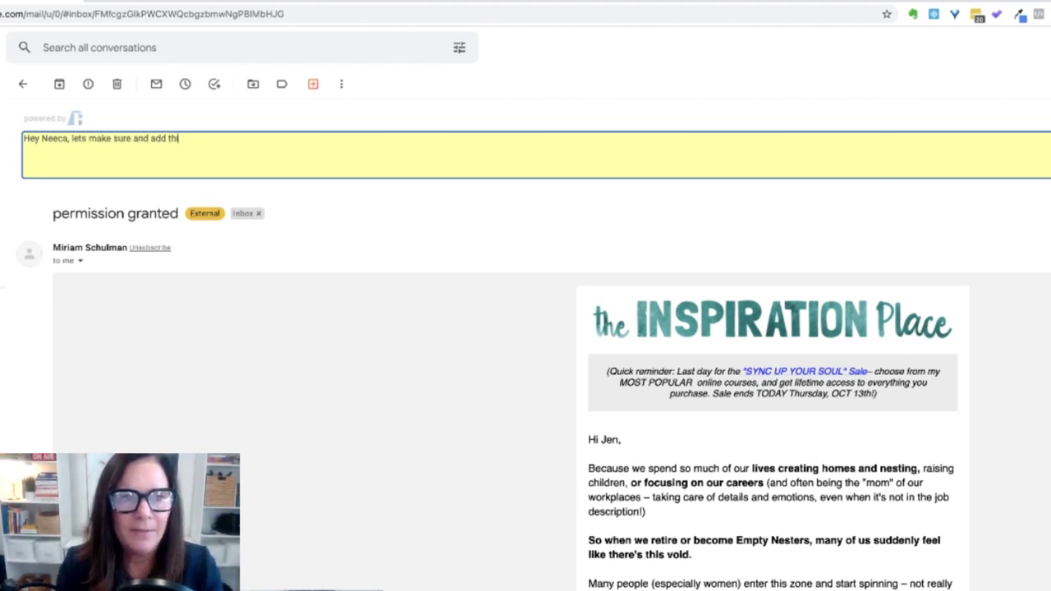
pyautogui.write('s to our Re')
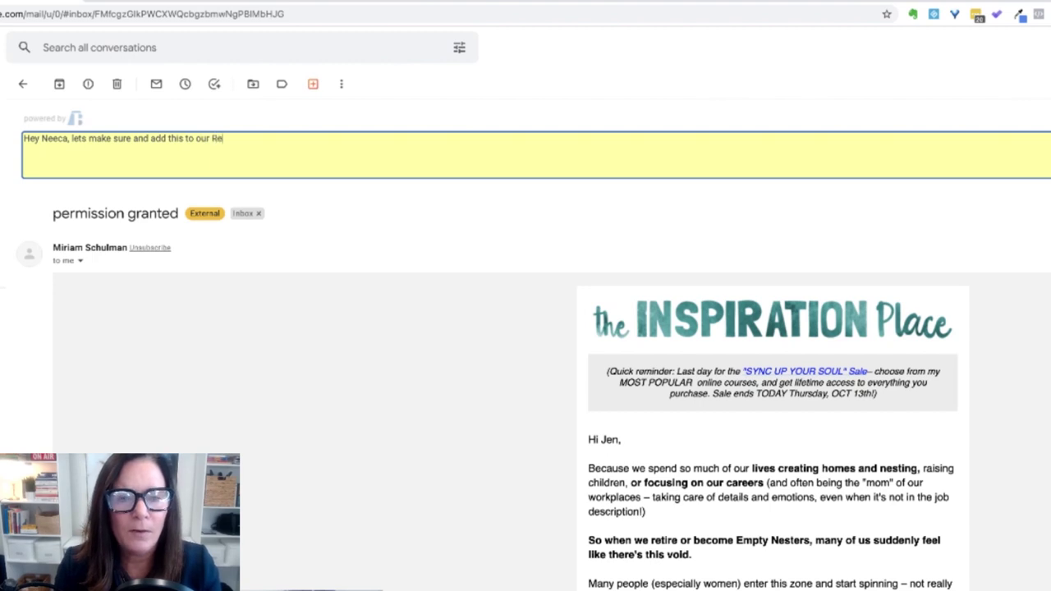
pyautogui.write('sources fold')
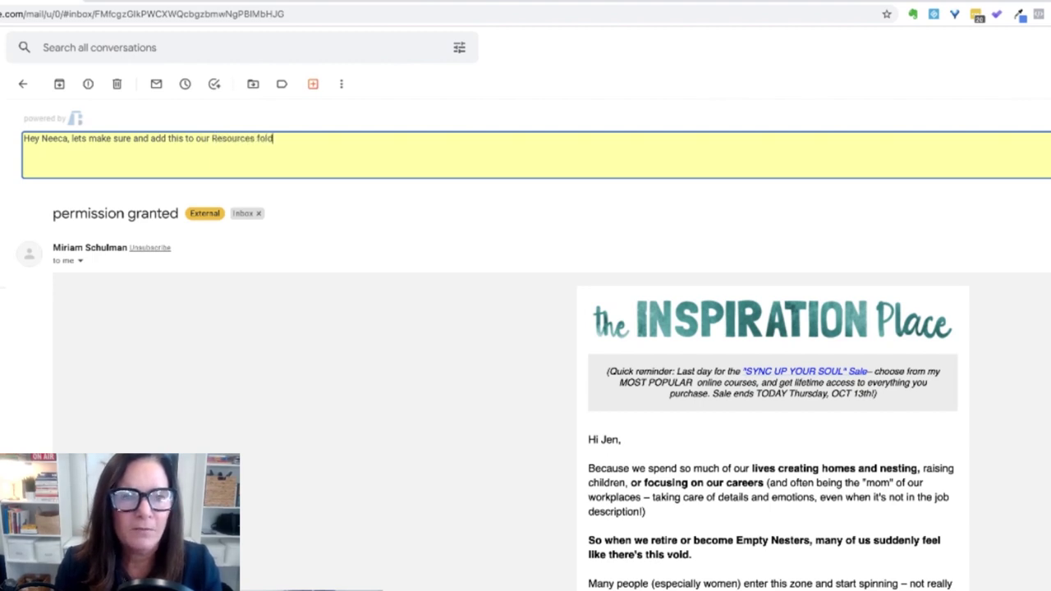
pyautogui.write('er. Also, p')
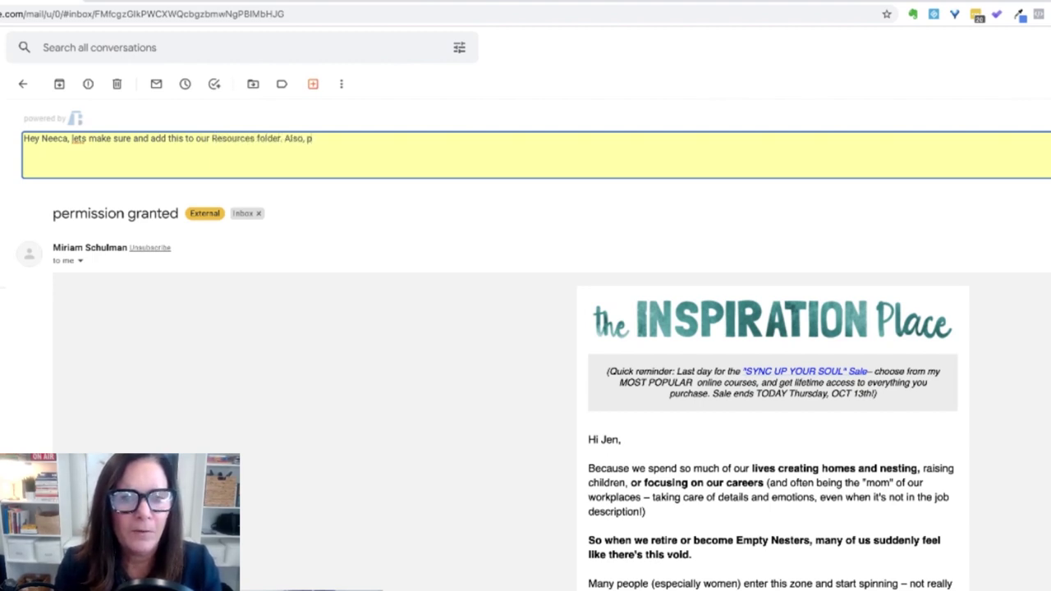
pyautogui.write('lease forward t')
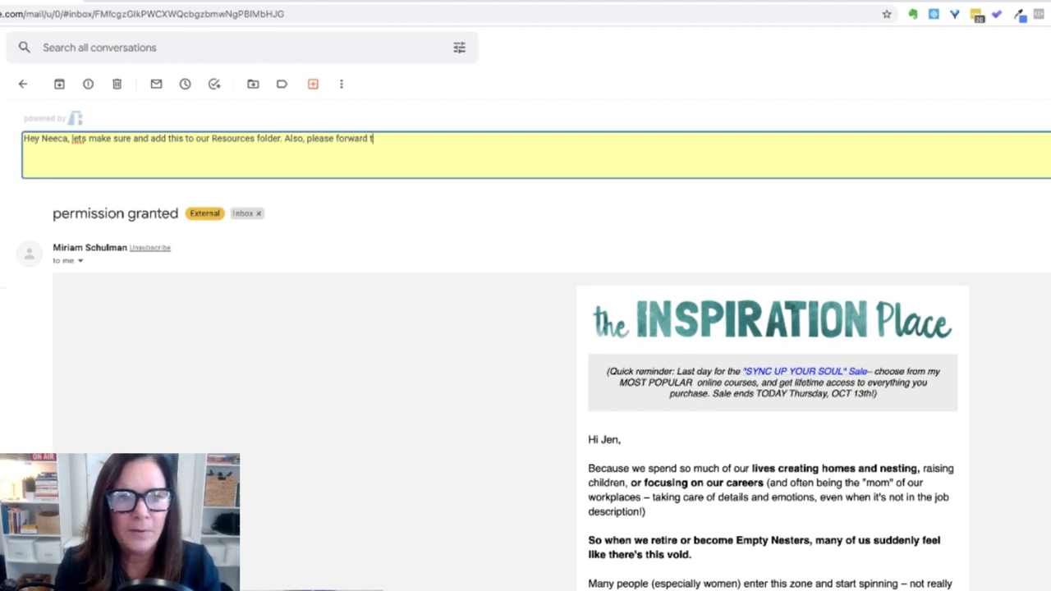
pyautogui.write('his to ')
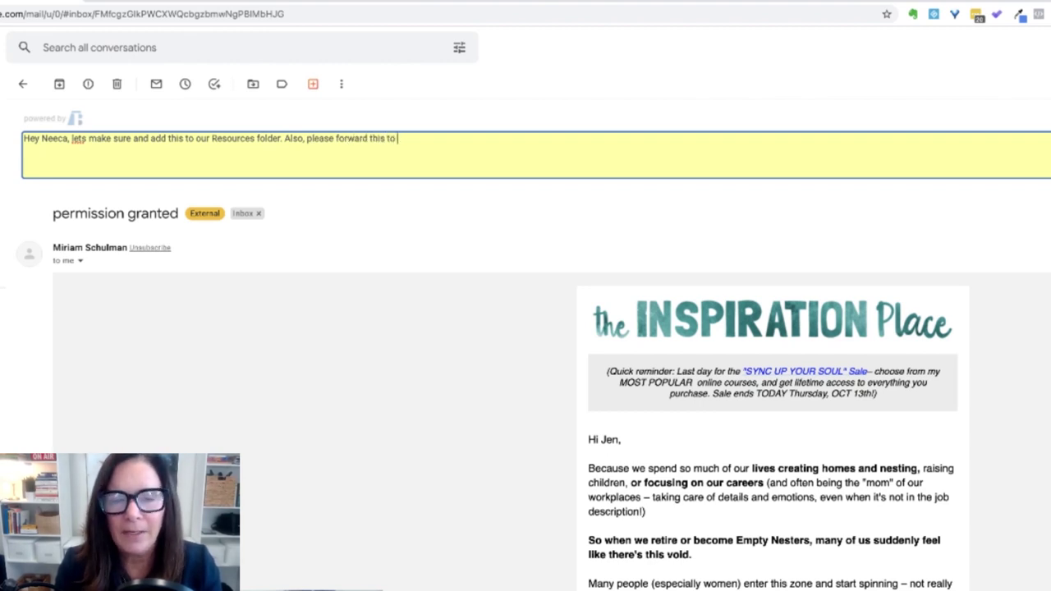
pyautogui.write('Sally and tell')
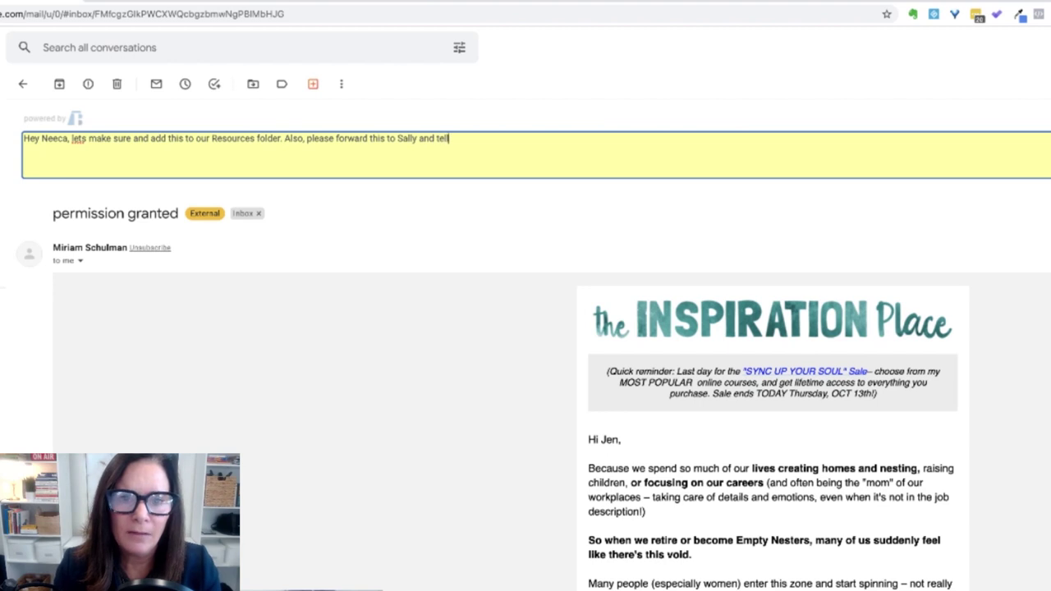
pyautogui.write(' her we have a fr')
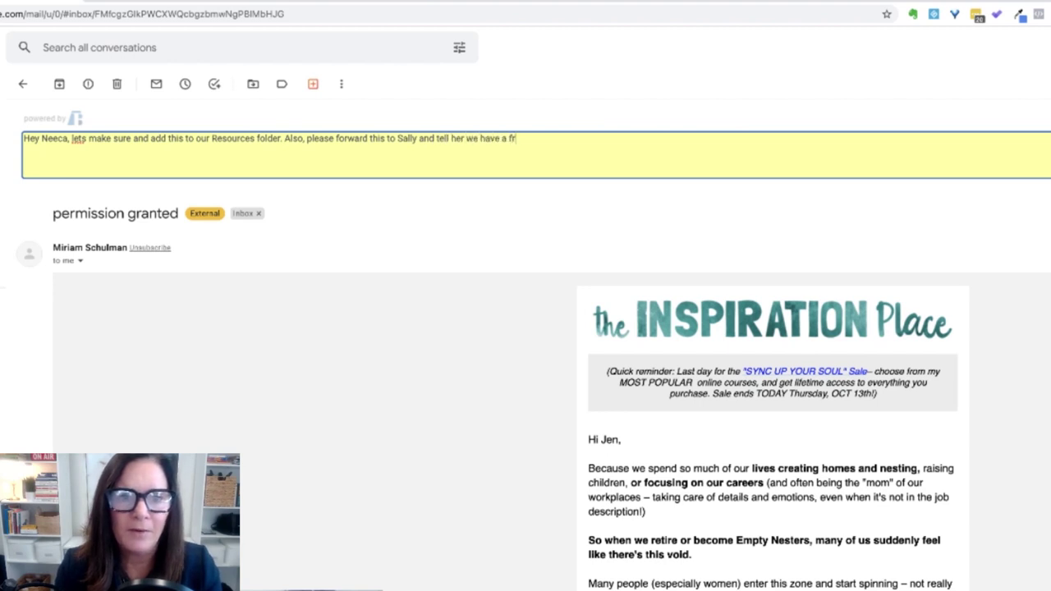
pyautogui.write('ee b')
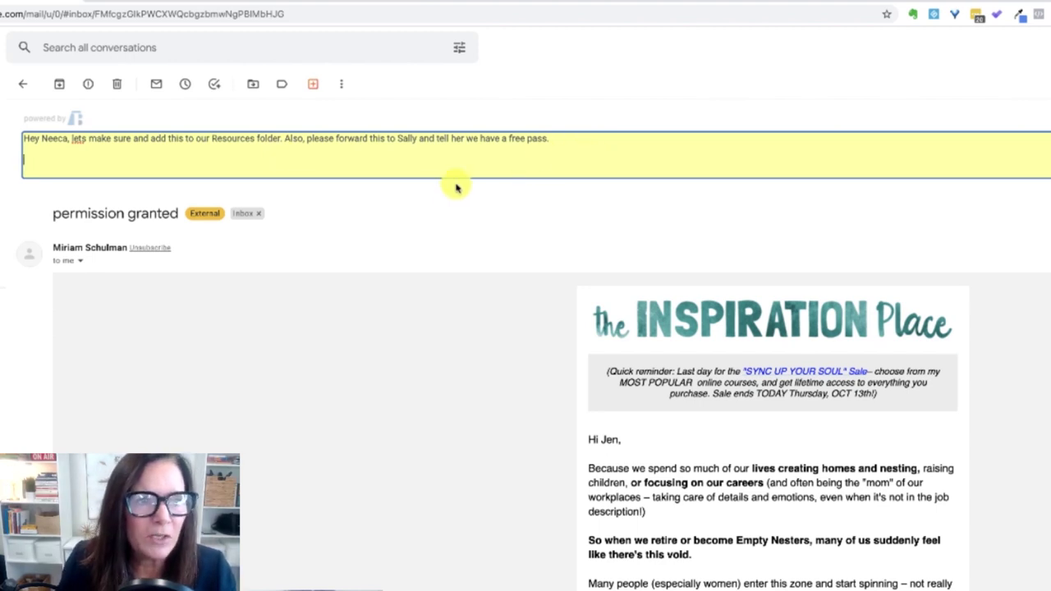
# Return to the inbox, where the 'permission granted' row shows its note preview.
pyautogui.click(23, 84)
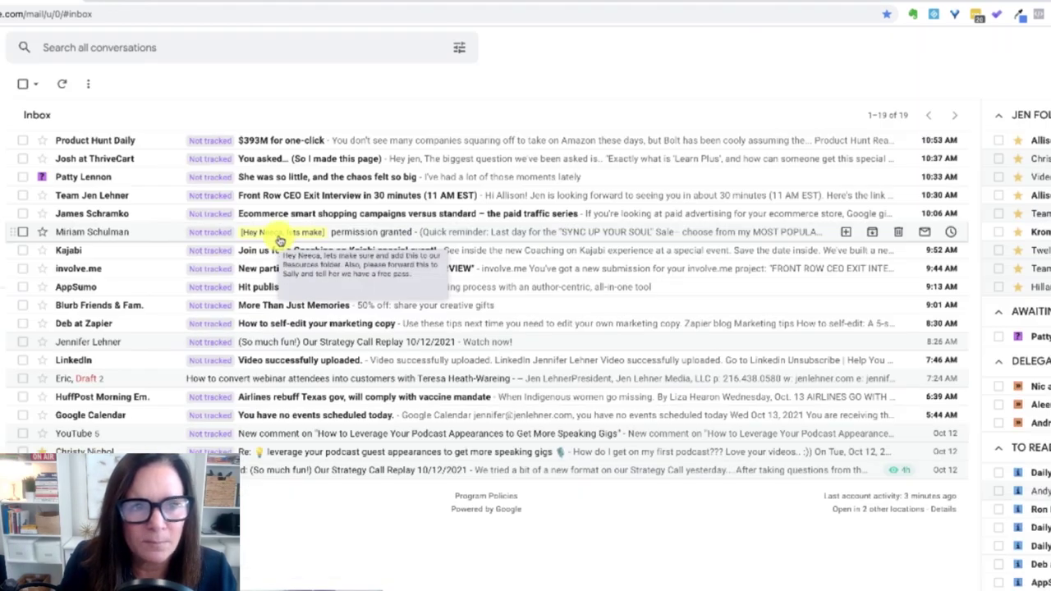
# Reopen the 'permission granted' email to show its saved Resources note above the message.
pyautogui.click(275, 233)
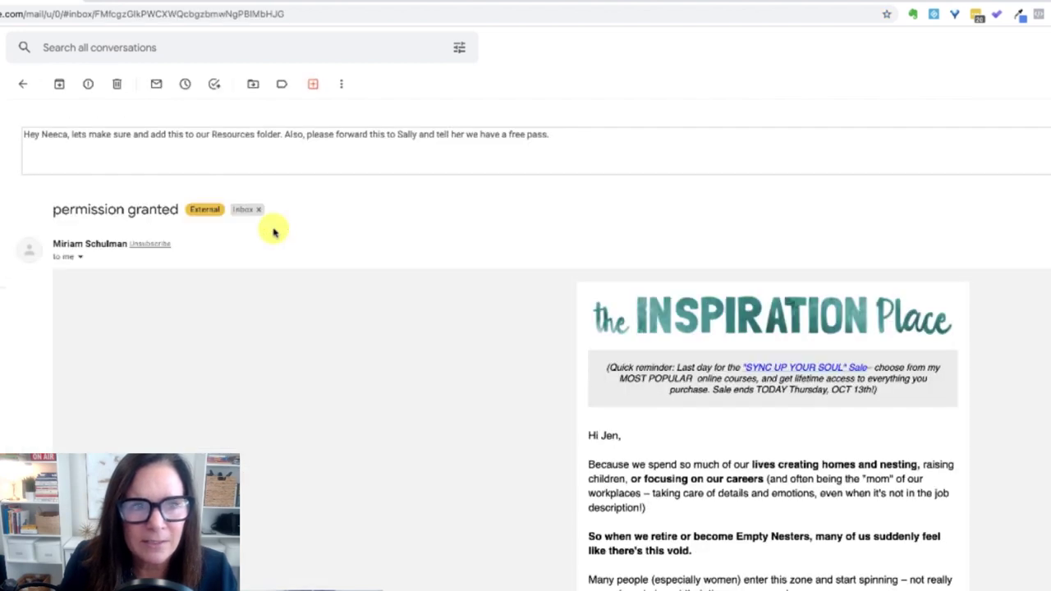